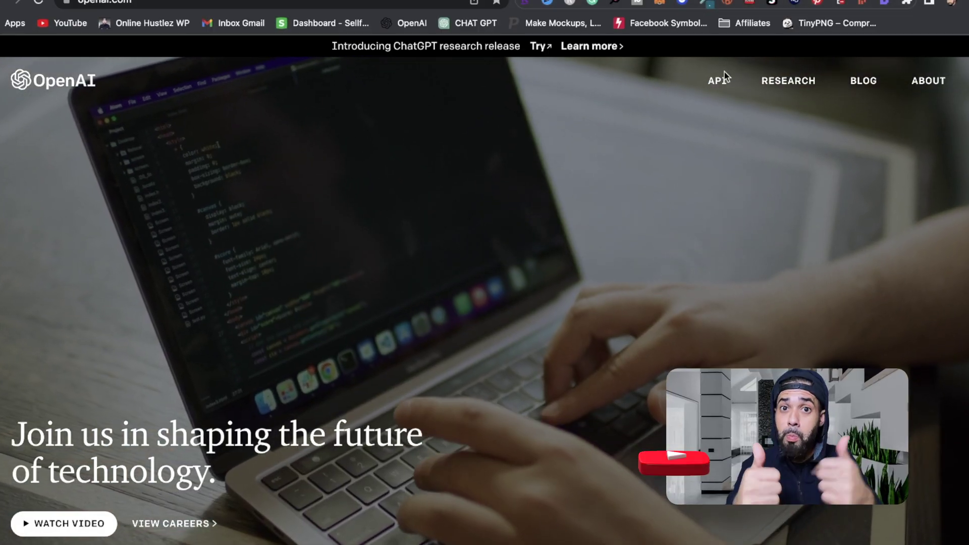
Step: Open OpenAI's API page and look through the Fiverr gigs for email marketing campaigns
{"action": "left_click", "coordinate": [717, 81]}
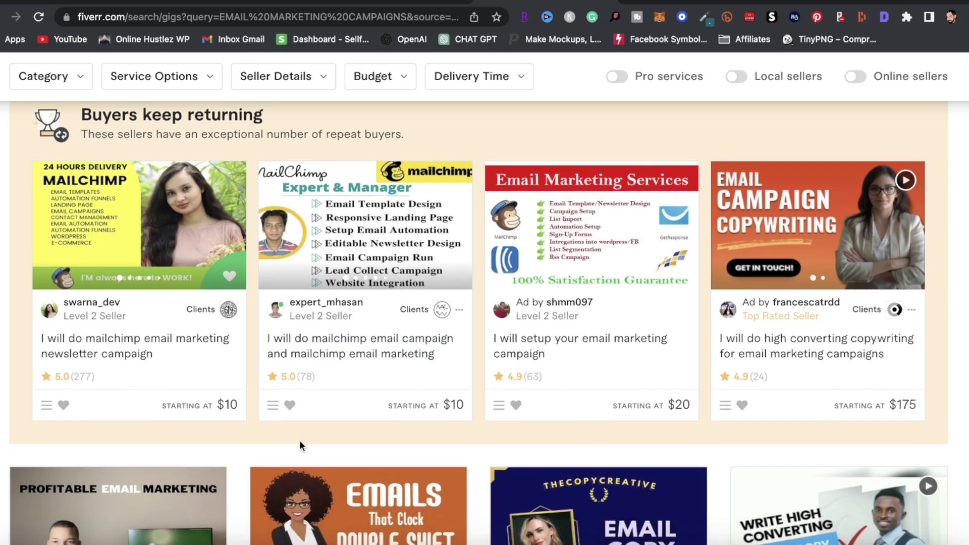
{"action": "scroll", "coordinate": [299, 440], "scroll_direction": "down", "scroll_amount": 1}
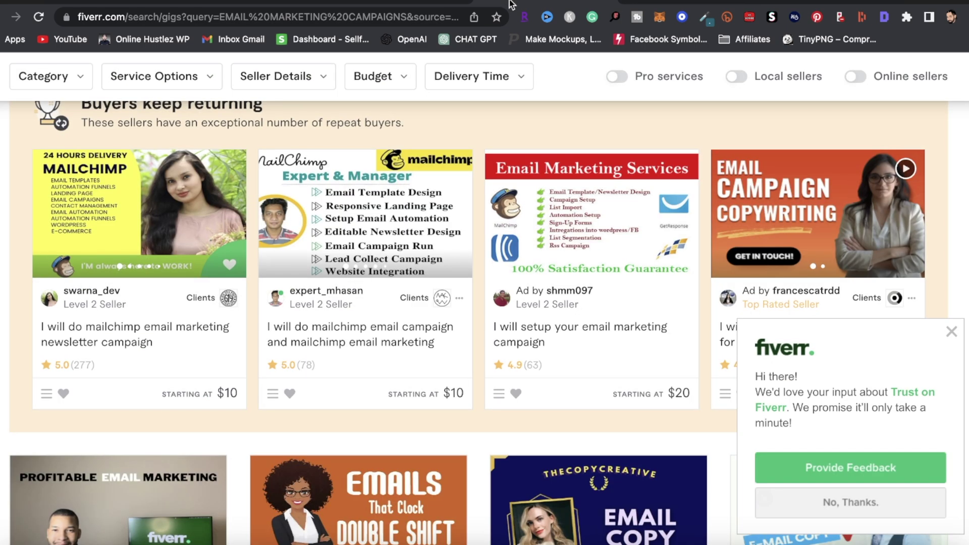
{"action": "scroll", "coordinate": [388, 298], "scroll_direction": "down", "scroll_amount": 1}
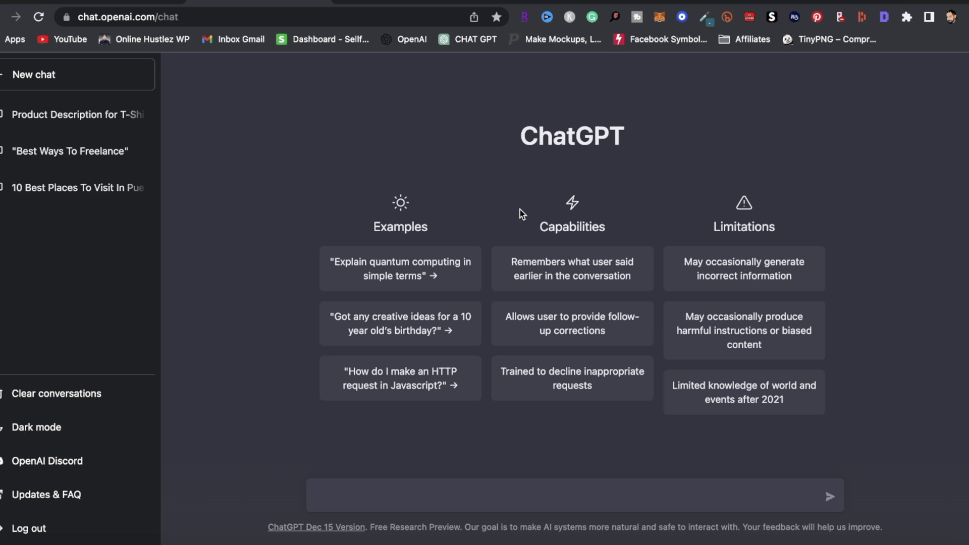
Step: Ask ChatGPT for a sales copy for a print on demand store and 3 email swipes with subject lines and emails for "make money online niche"
{"action": "type", "text": "can you write me a sales copy for a print on demand store\""}
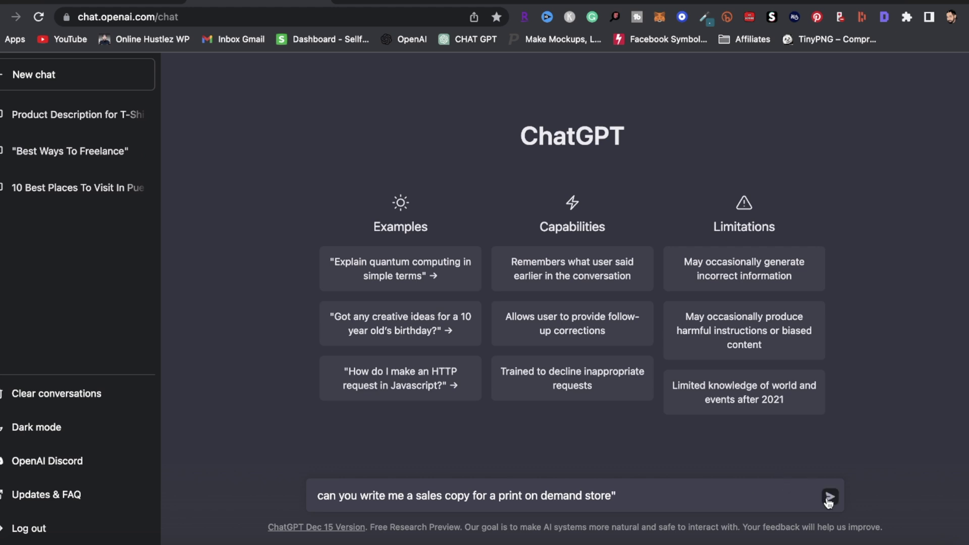
{"action": "left_click", "coordinate": [829, 500]}
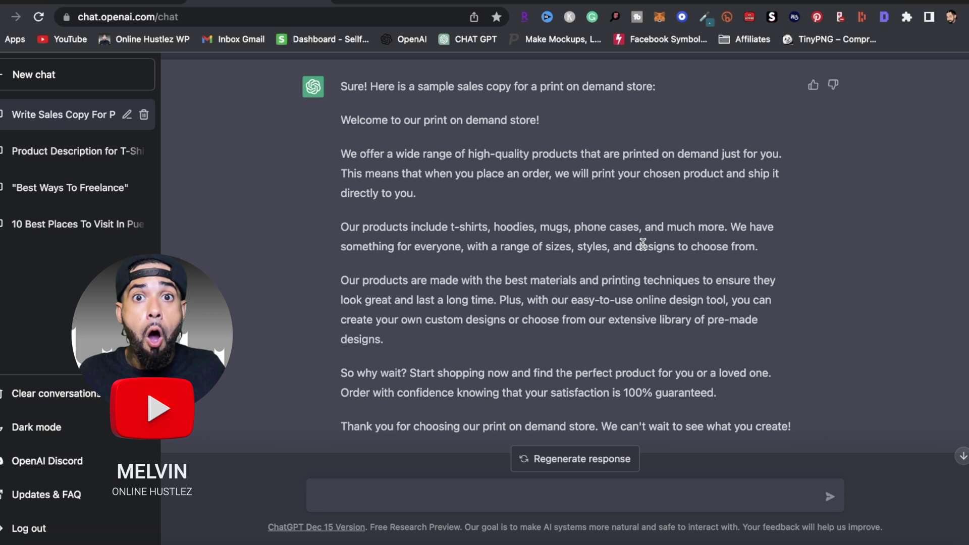
{"action": "type", "text": "can you write me 3 email swipes with subject lines and emails for \"make money online niche\""}
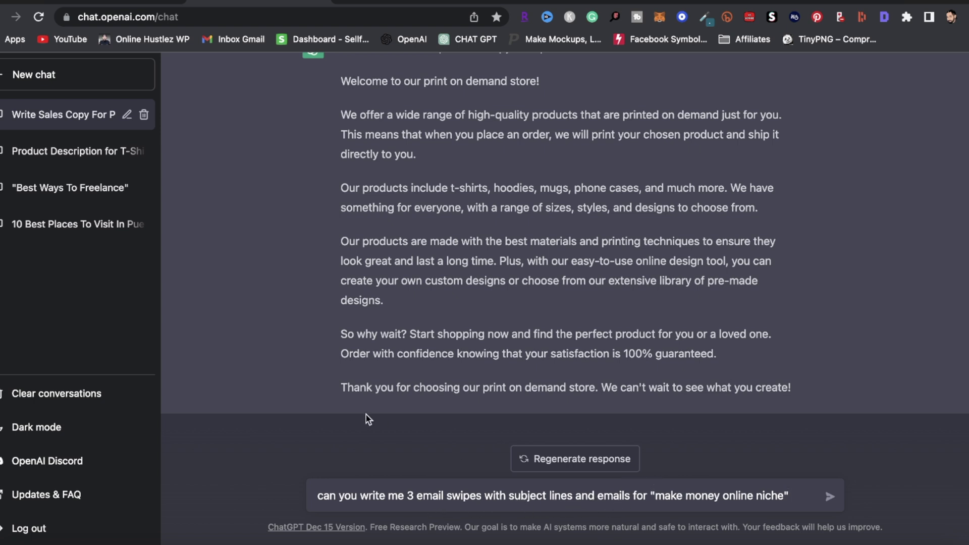
{"action": "left_click", "coordinate": [832, 497]}
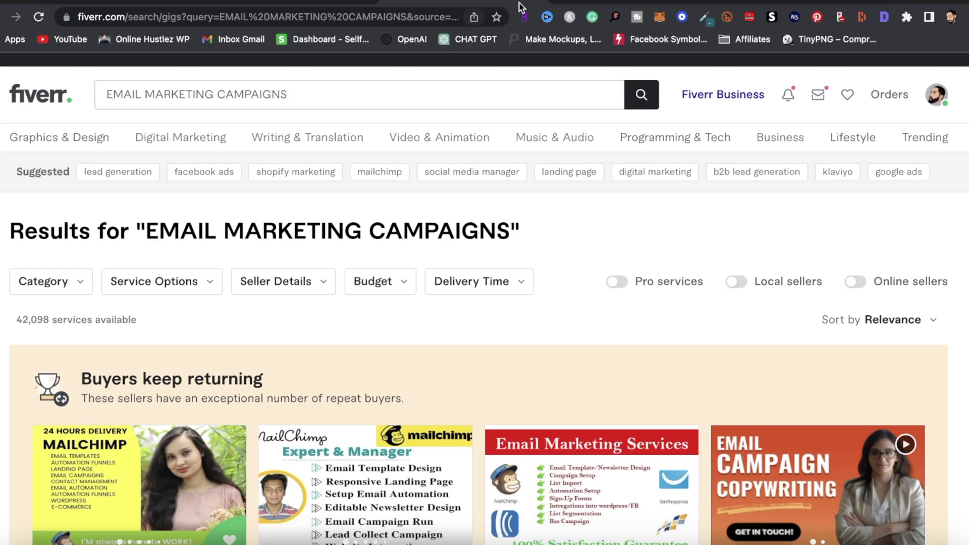
Step: Review the generated print on demand sales copy and the make-money-online email swipes in the ChatGPT conversation
{"action": "left_click", "coordinate": [637, 2]}
{"action": "left_click", "coordinate": [323, 2]}
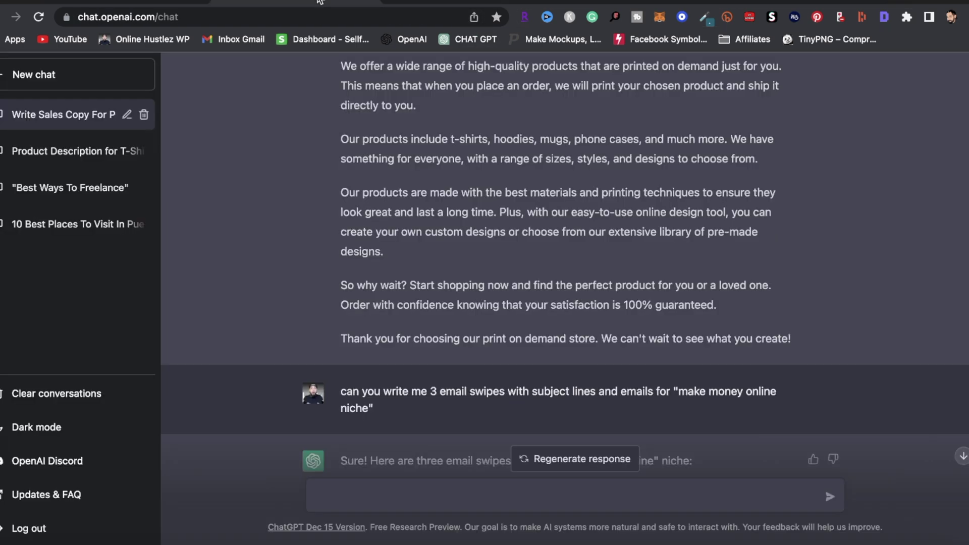
{"action": "scroll", "coordinate": [504, 337], "scroll_direction": "up", "scroll_amount": 3}
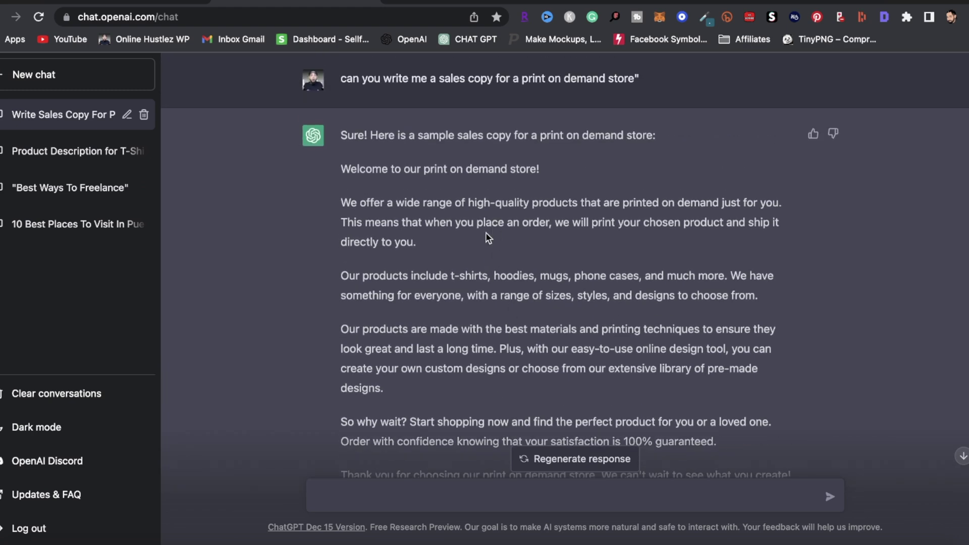
{"action": "scroll", "coordinate": [515, 288], "scroll_direction": "down", "scroll_amount": 10}
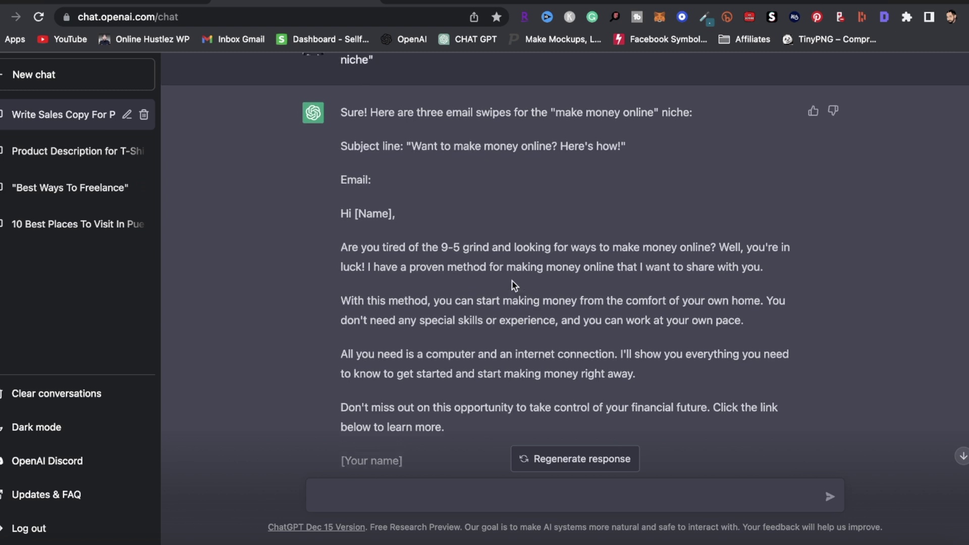
{"action": "scroll", "coordinate": [514, 286], "scroll_direction": "up", "scroll_amount": 2}
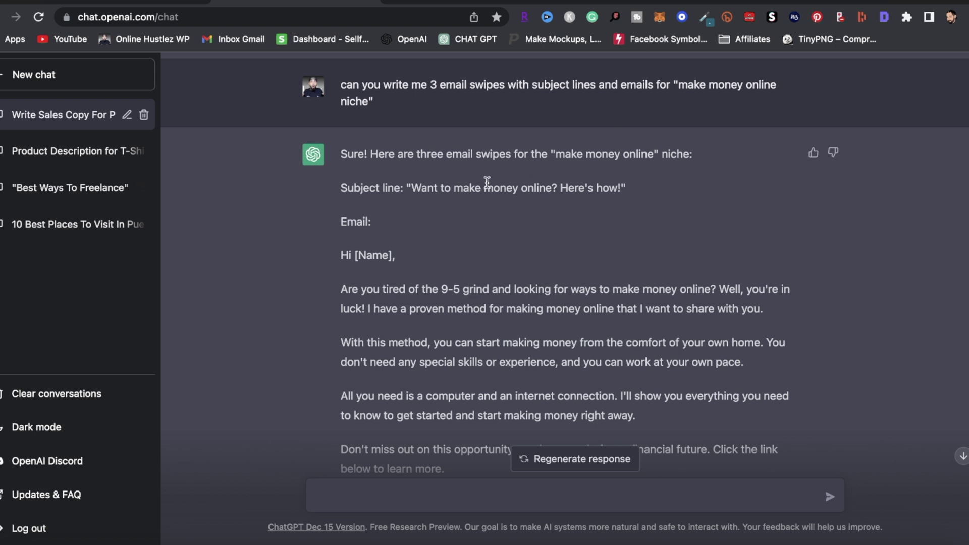
{"action": "scroll", "coordinate": [456, 279], "scroll_direction": "down", "scroll_amount": 2}
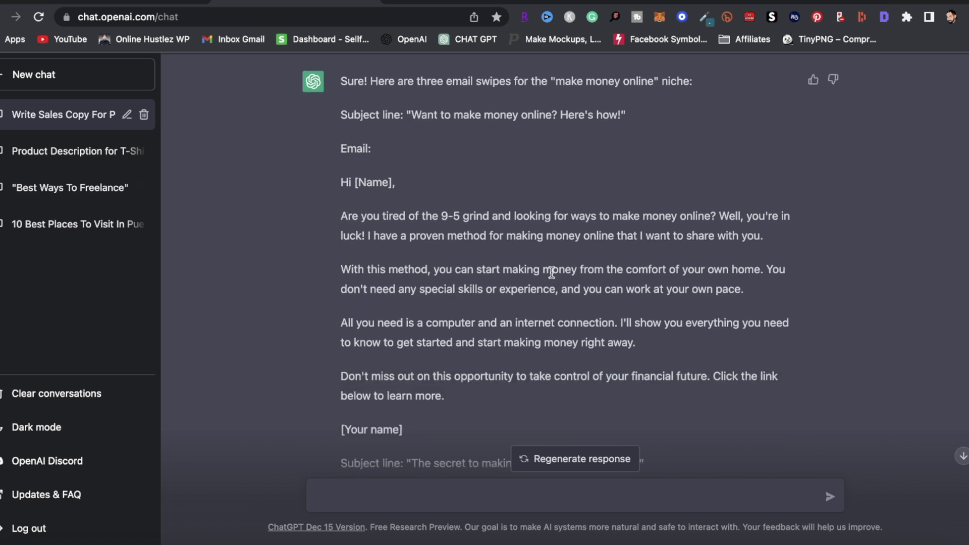
{"action": "scroll", "coordinate": [524, 339], "scroll_direction": "down", "scroll_amount": 3}
{"action": "scroll", "coordinate": [439, 135], "scroll_direction": "up", "scroll_amount": 2}
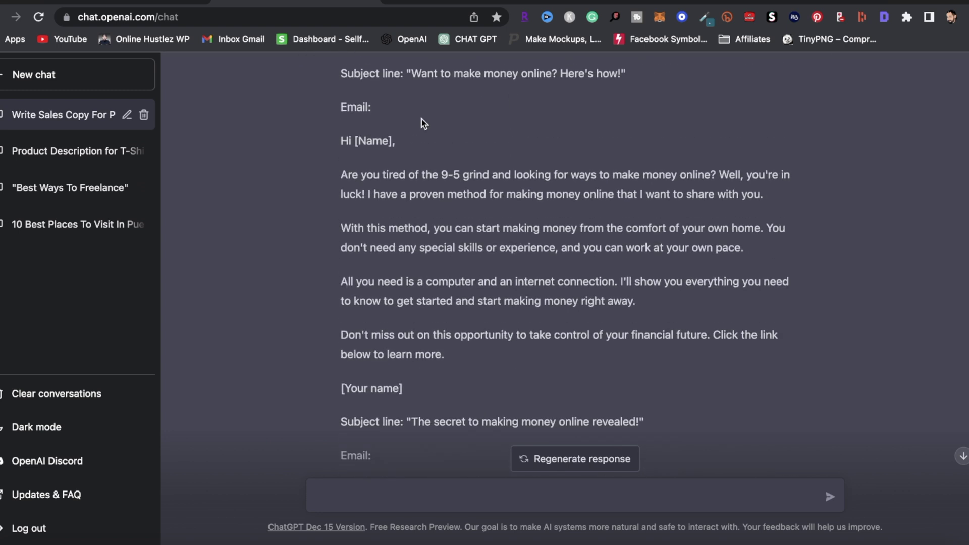
{"action": "scroll", "coordinate": [391, 289], "scroll_direction": "down", "scroll_amount": 3}
{"action": "scroll", "coordinate": [414, 330], "scroll_direction": "down", "scroll_amount": 6}
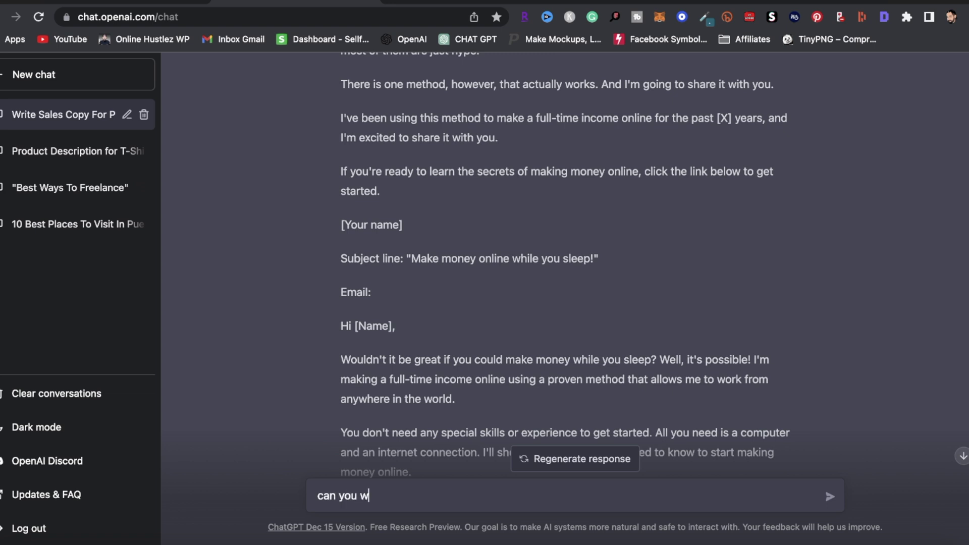
Step: Ask ChatGPT to write 2 more emails with subject lines
{"action": "type", "text": "me 2 more emails with subject lines"}
{"action": "key", "text": "Return"}
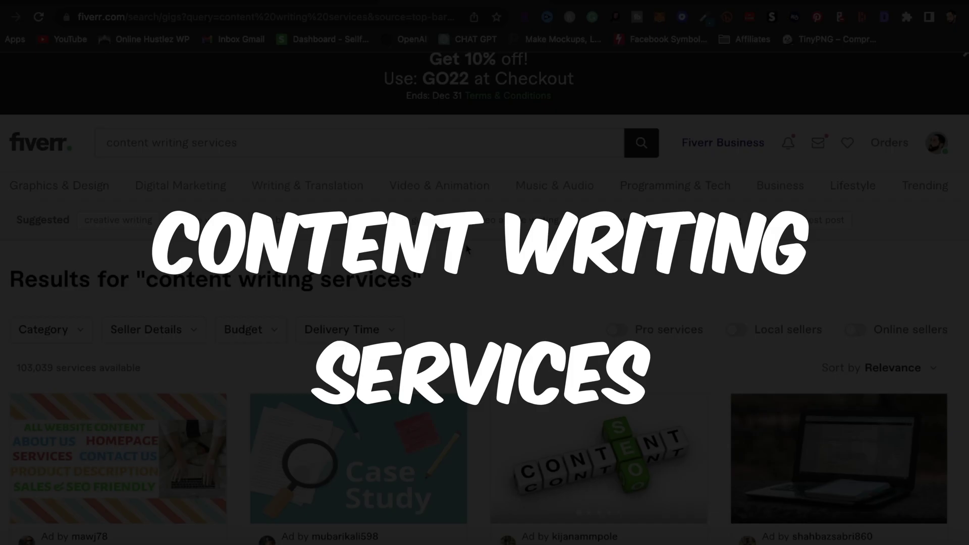
Step: Switch from Fiverr to ChatGPT and request a 2000 word article on the "best way to make money online as a freelancer?"
{"action": "scroll", "coordinate": [500, 298], "scroll_direction": "up", "scroll_amount": 1}
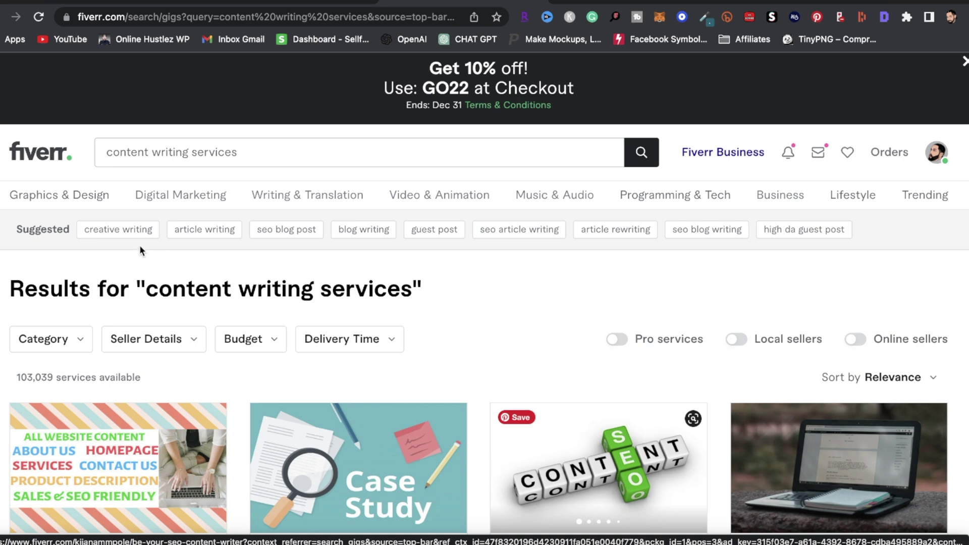
{"action": "left_click", "coordinate": [272, 4]}
{"action": "type", "text": "can you write me a 2000 word article on the \"best way to make money online as a freelancer?\""}
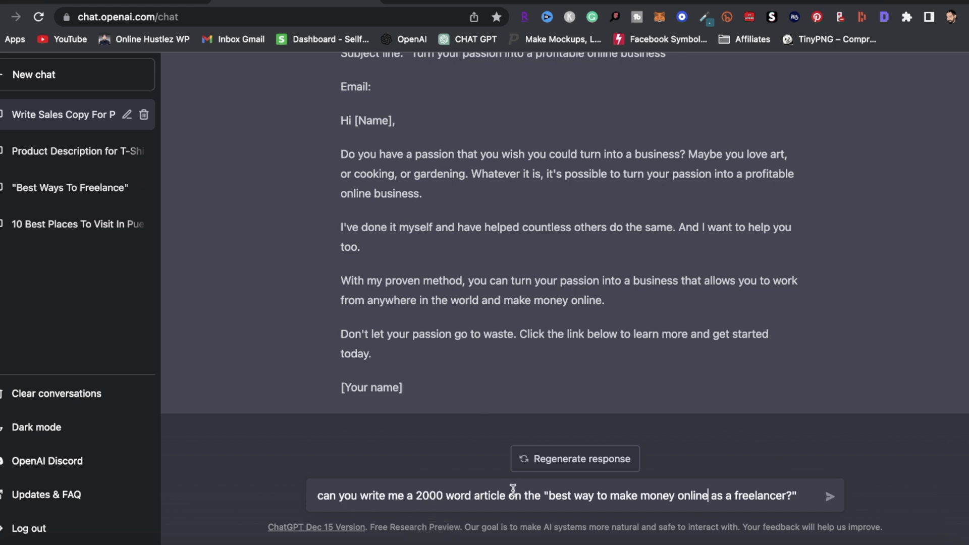
{"action": "left_click", "coordinate": [708, 496]}
{"action": "left_click", "coordinate": [831, 498]}
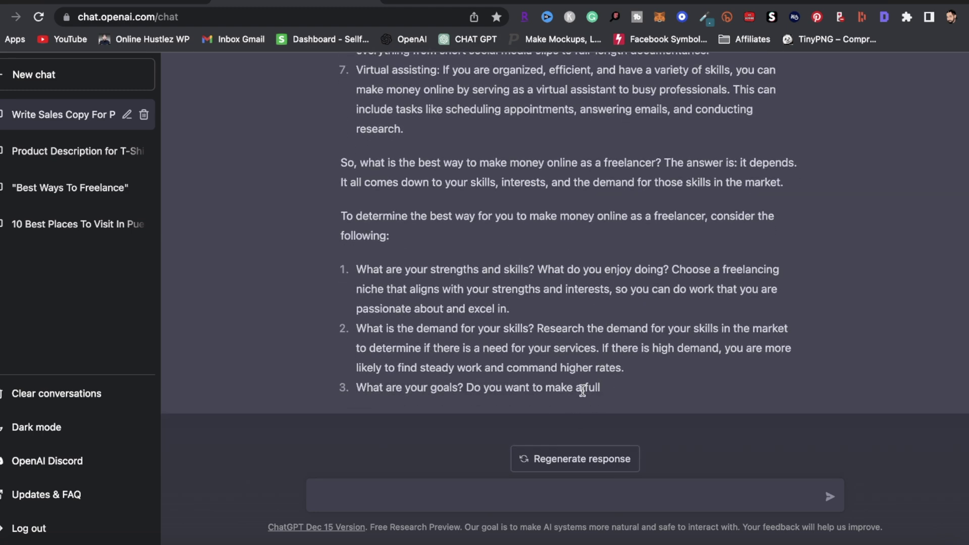
Step: Prompt ChatGPT to "continue writing" the cut-off freelancer article
{"action": "left_click", "coordinate": [430, 496]}
{"action": "type", "text": "continue writing"}
{"action": "key", "text": "Return"}
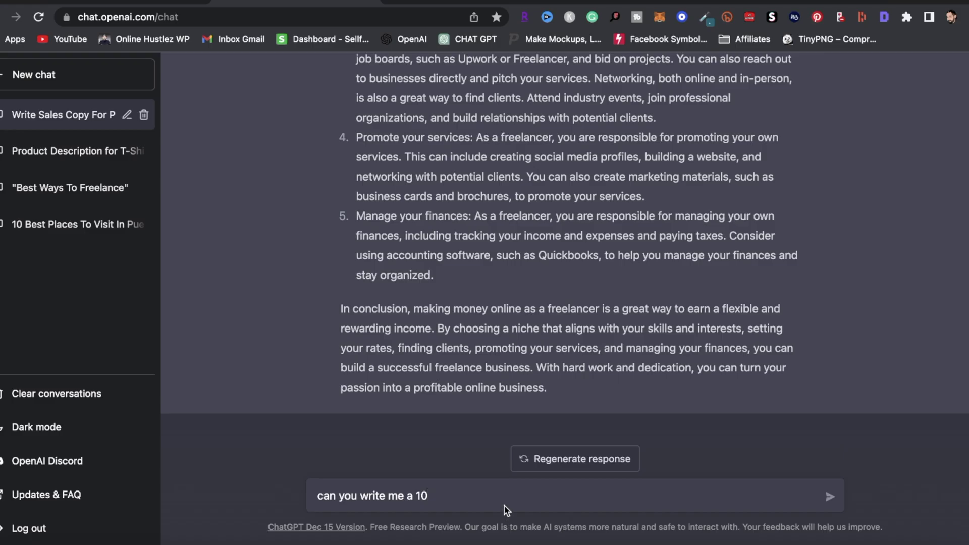
Step: Ask ChatGPT to write a 10 minute YouTube video script on "the best ways to stay fit"
{"action": "type", "text": "minute youtube video script on \"the best ways to stay fit\""}
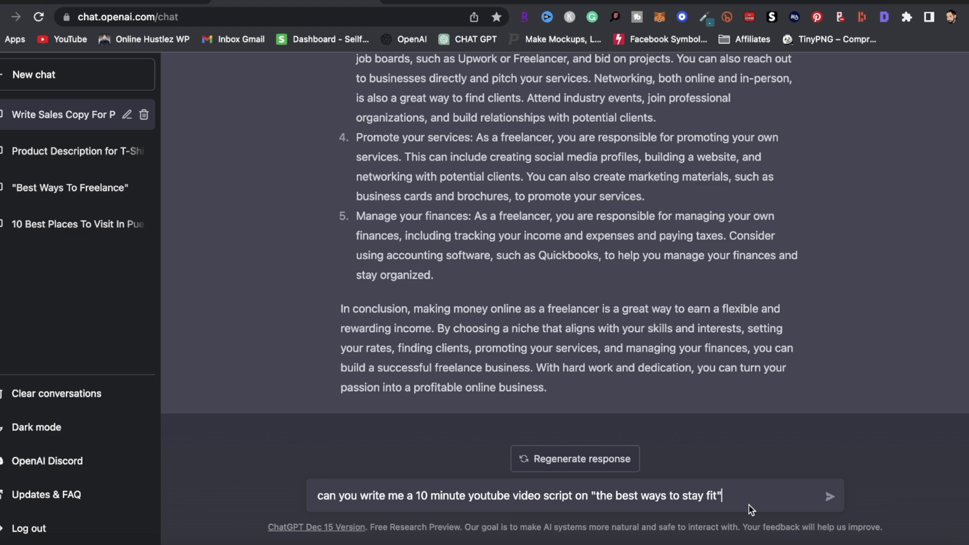
{"action": "key", "text": "Return"}
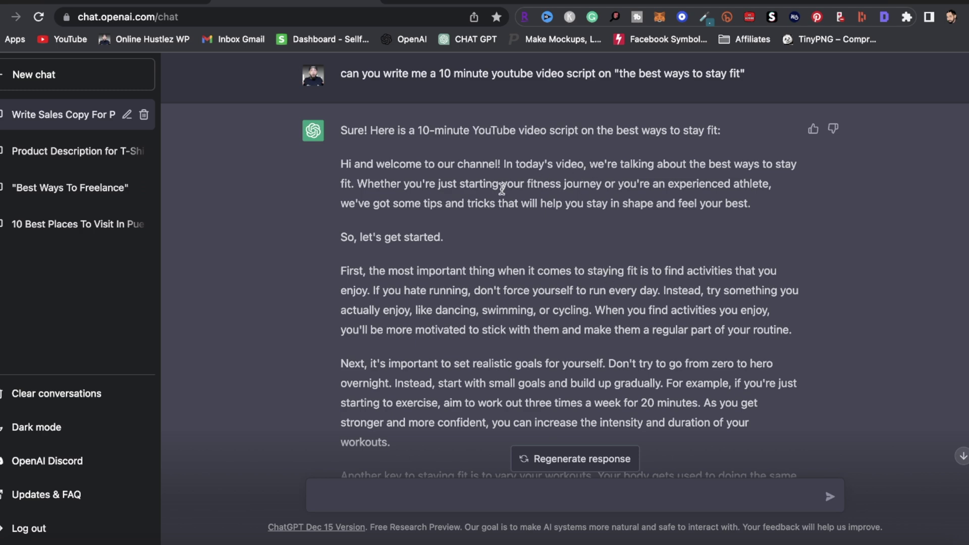
Step: Read through the fitness video script and prompt ChatGPT to continue writing it
{"action": "scroll", "coordinate": [546, 277], "scroll_direction": "down", "scroll_amount": 8}
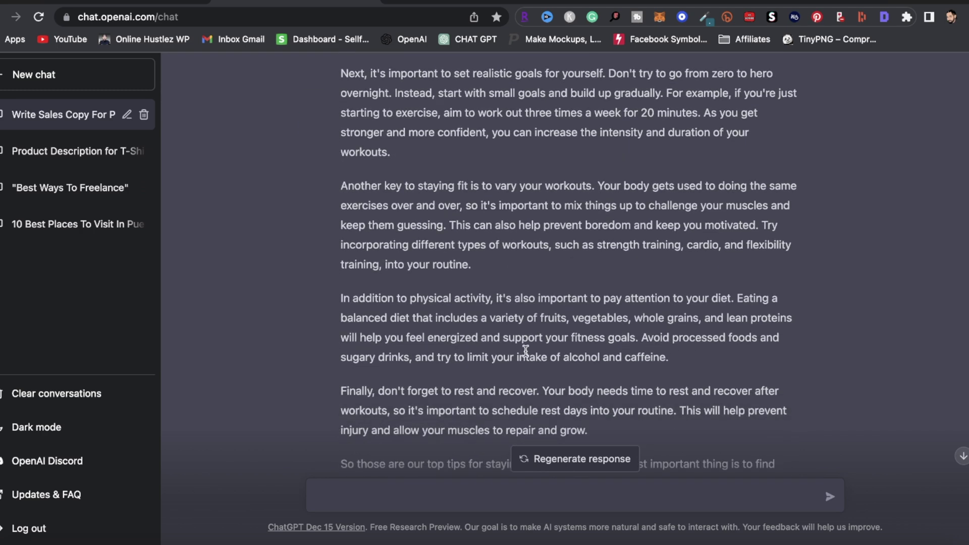
{"action": "left_click", "coordinate": [353, 489]}
{"action": "type", "text": "continue "}
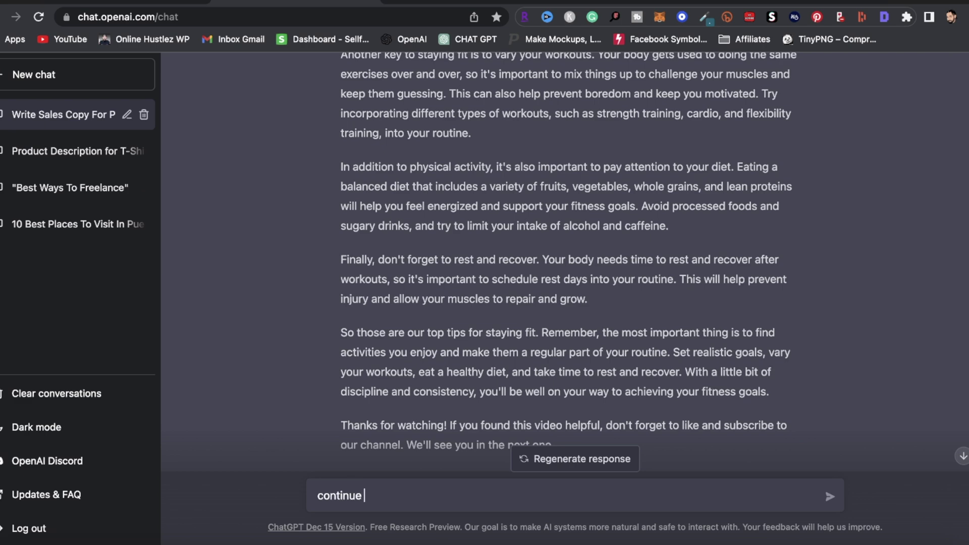
{"action": "type", "text": "writin"}
{"action": "key", "text": "Return"}
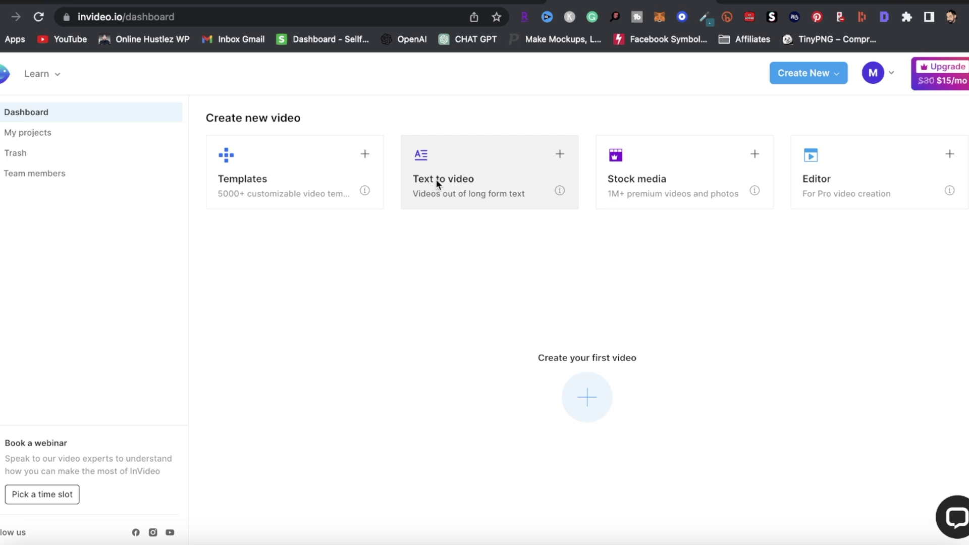
Step: Start a text-to-video project in InVideo using the Fitness Promo template in Landscape (16:9)
{"action": "left_click", "coordinate": [561, 155]}
{"action": "left_click", "coordinate": [326, 232]}
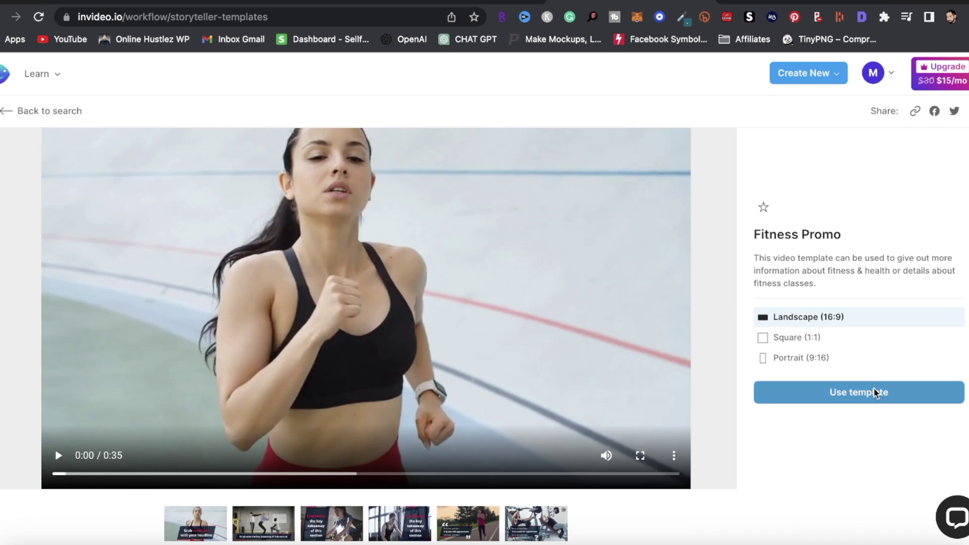
{"action": "left_click", "coordinate": [870, 393]}
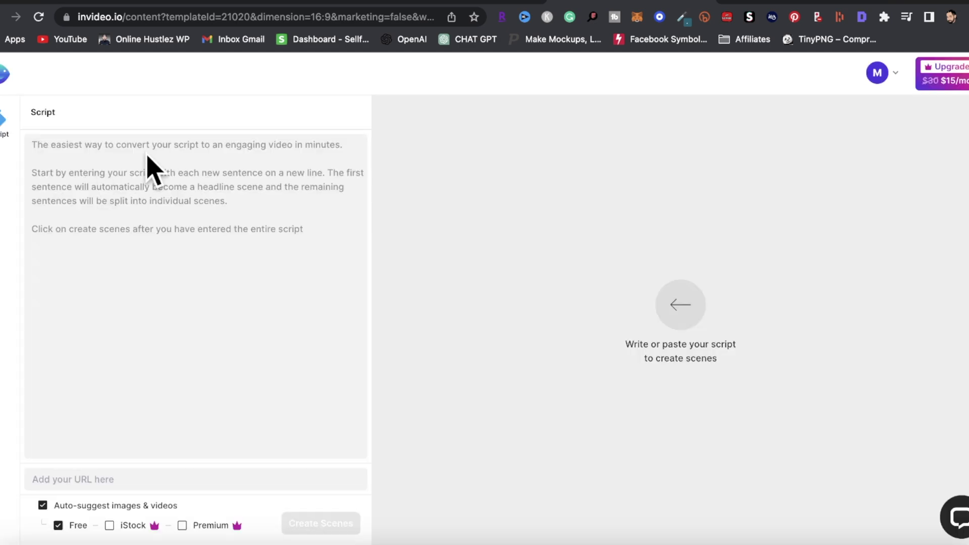
Step: Check the fitness video script in ChatGPT and return to the InVideo script page
{"action": "left_click", "coordinate": [313, 2]}
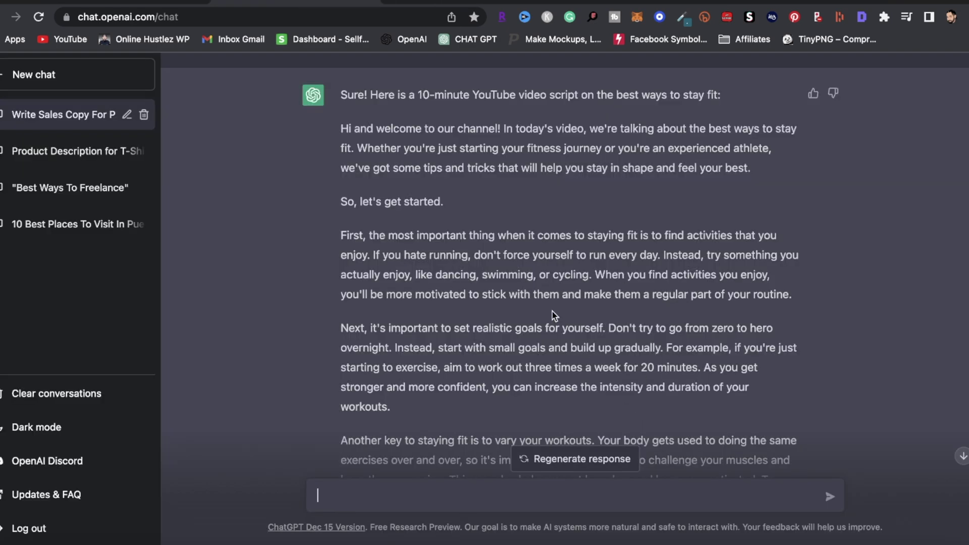
{"action": "left_click", "coordinate": [426, 2]}
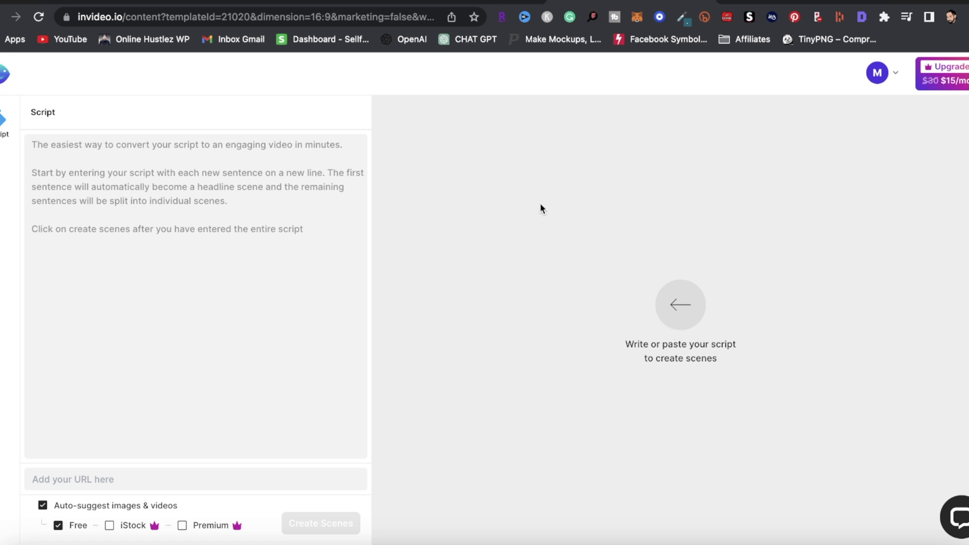
Step: Switch to Fiverr and look through the gig results for "Lead Magnet"
{"action": "left_click", "coordinate": [739, 3]}
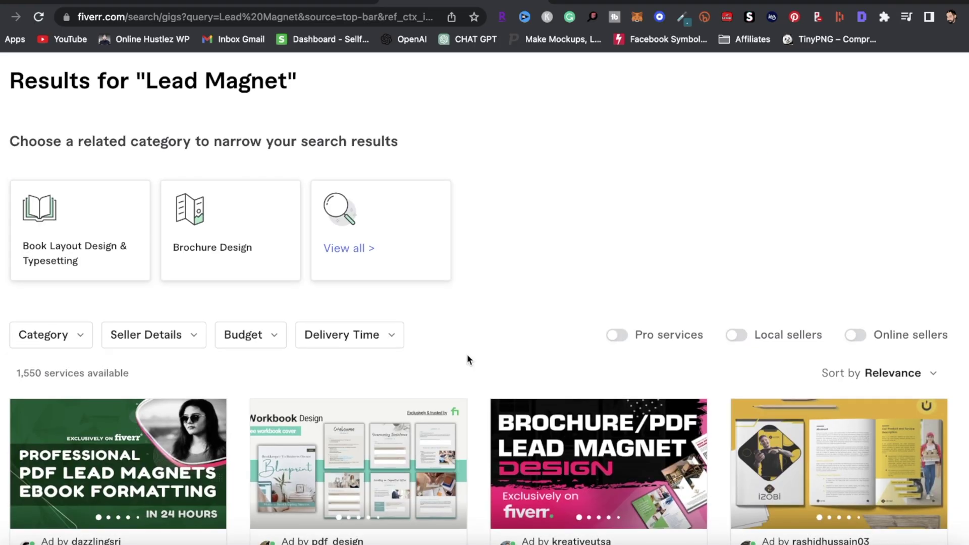
{"action": "scroll", "coordinate": [467, 353], "scroll_direction": "up", "scroll_amount": 3}
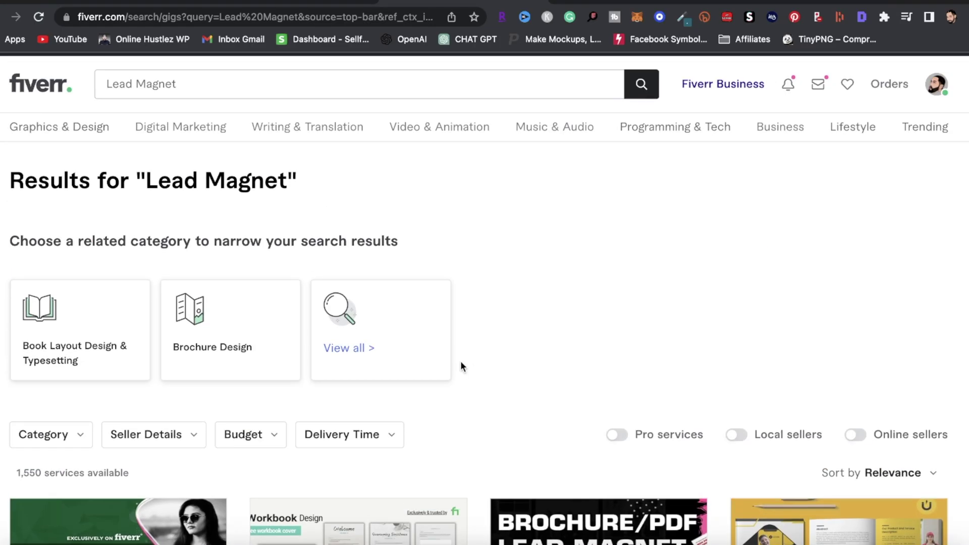
{"action": "scroll", "coordinate": [459, 365], "scroll_direction": "down", "scroll_amount": 1}
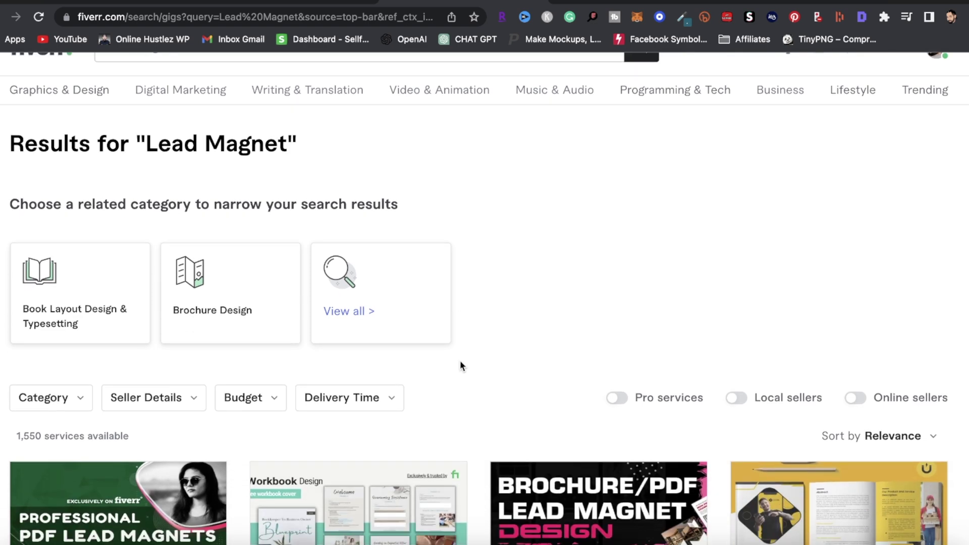
{"action": "scroll", "coordinate": [459, 366], "scroll_direction": "down", "scroll_amount": 3}
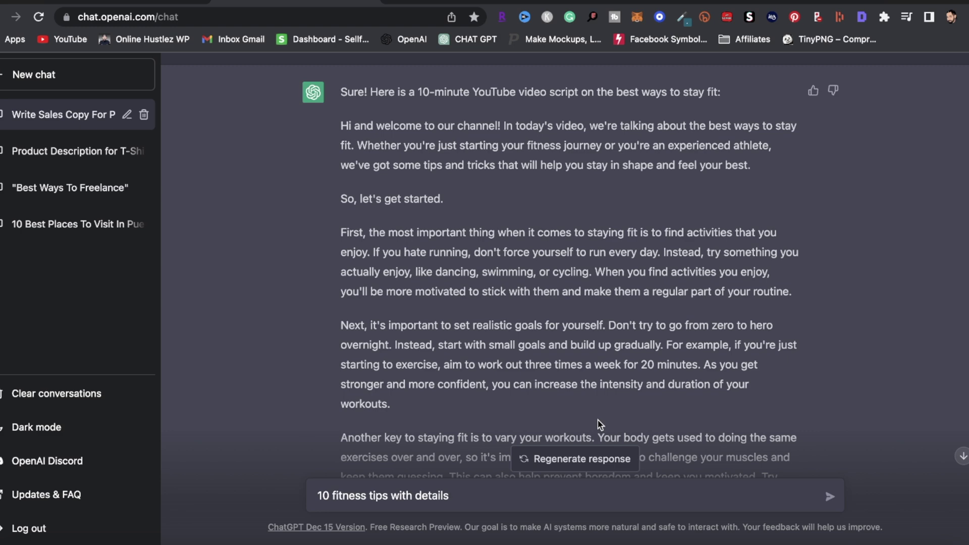
Step: Ask ChatGPT for 10 fitness tips with details
{"action": "key", "text": "Return"}
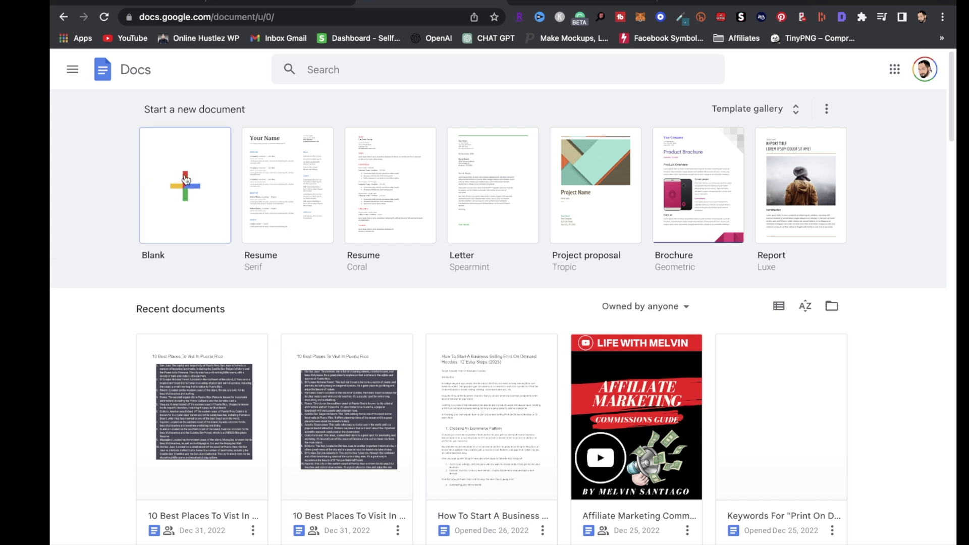
Step: Create a blank document and enter the title "10 Fitness Tips For Beginners"
{"action": "left_click", "coordinate": [184, 194]}
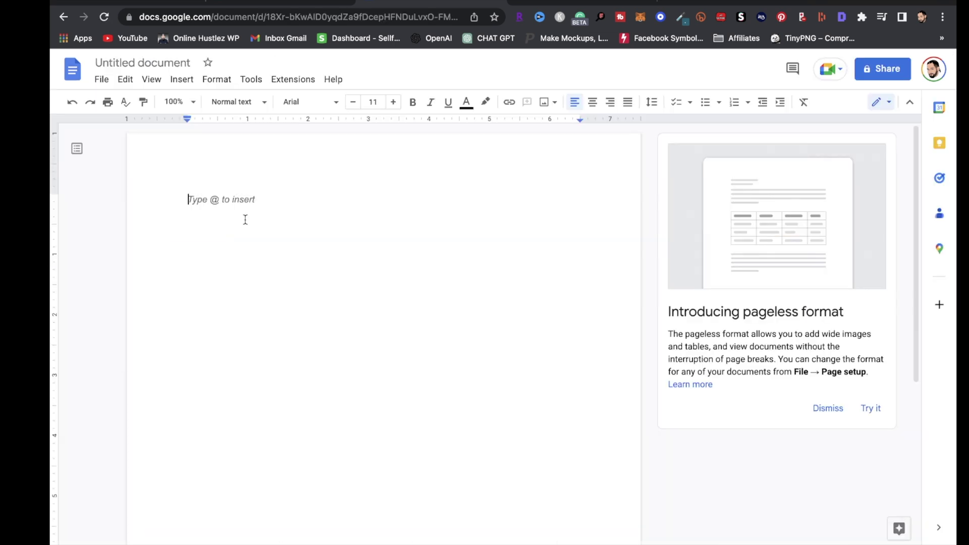
{"action": "type", "text": "10 "}
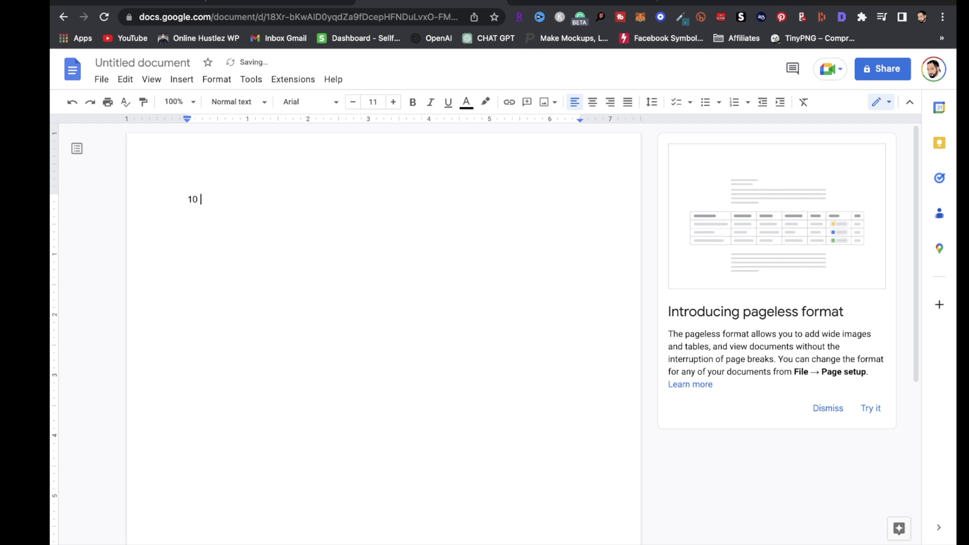
{"action": "type", "text": "Fitness Tips F"}
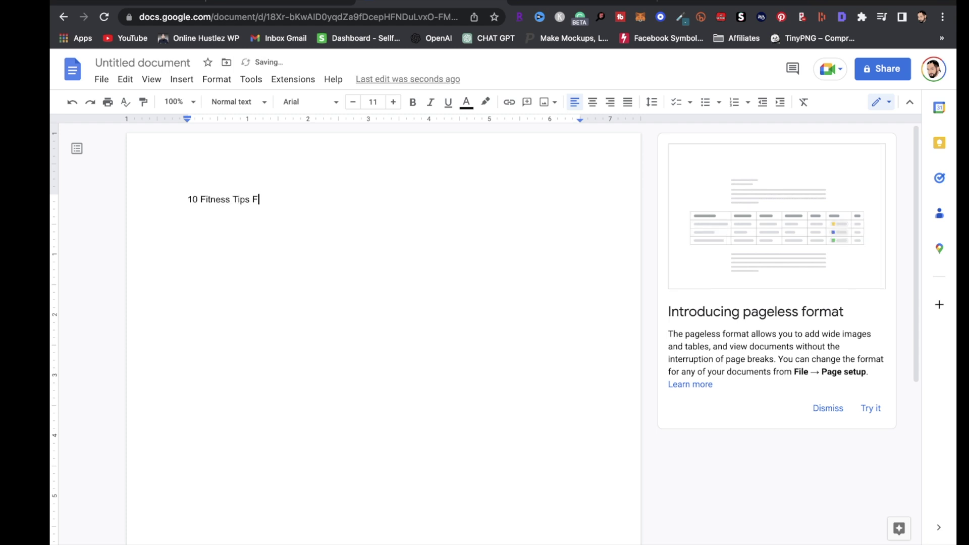
{"action": "type", "text": "or Beginners"}
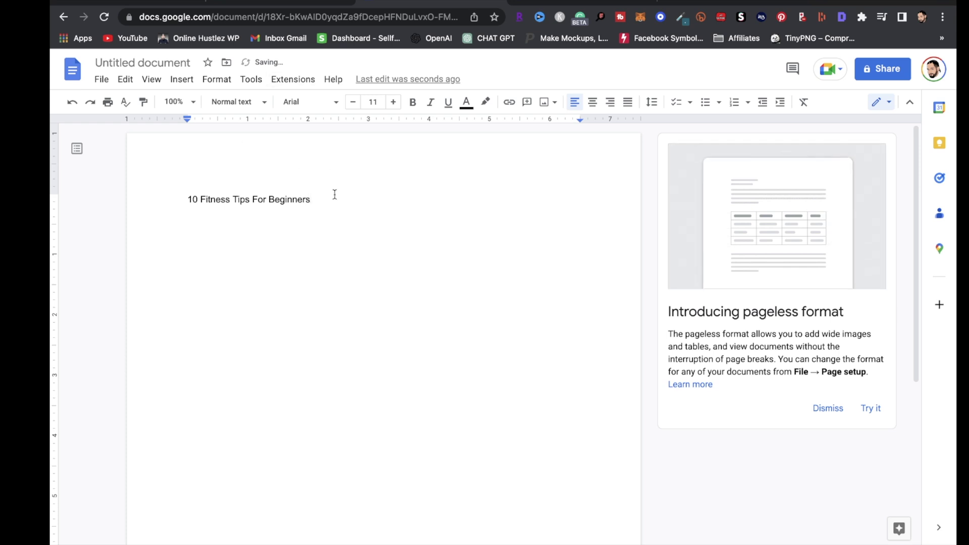
Step: Apply the Heading 1 style to the title line and start a new paragraph below it
{"action": "left_click_drag", "start_coordinate": [318, 198], "coordinate": [186, 189]}
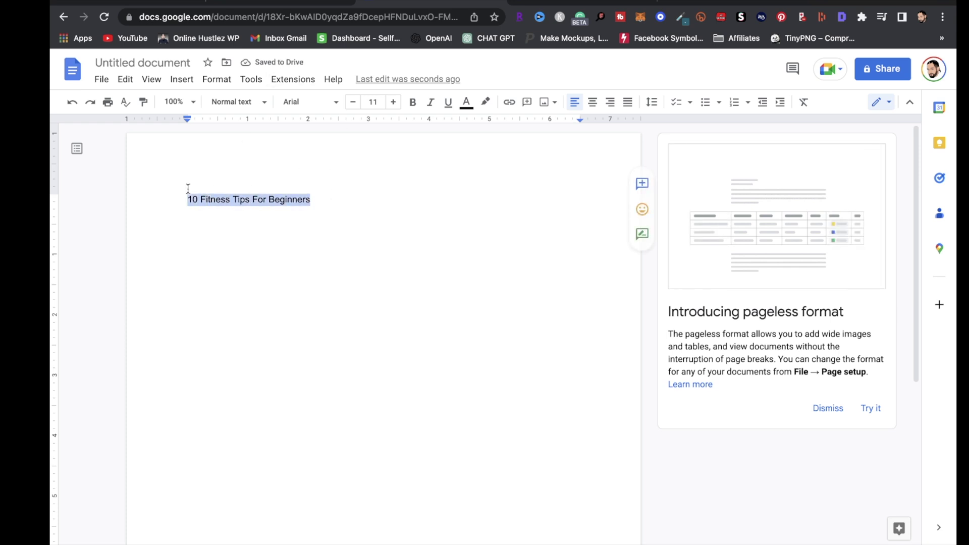
{"action": "left_click", "coordinate": [232, 81]}
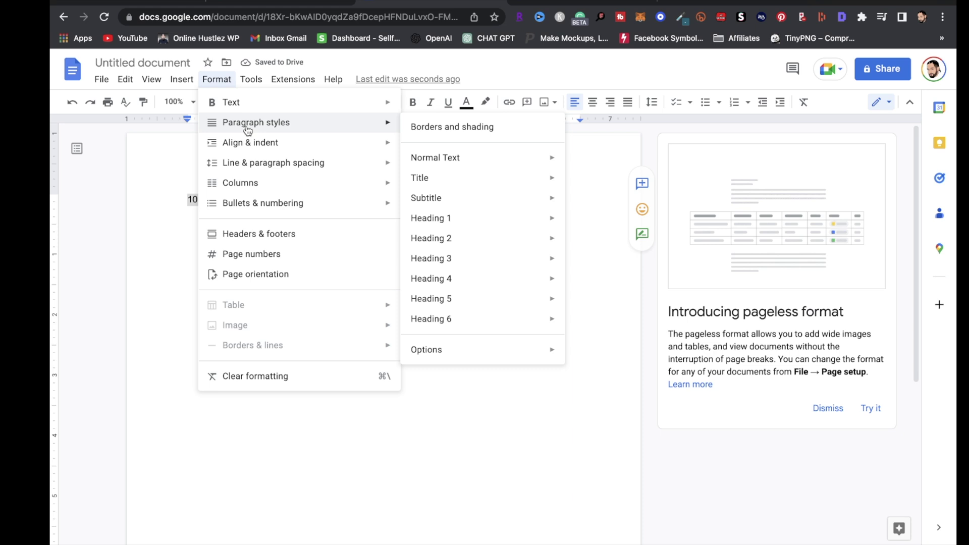
{"action": "mouse_move", "coordinate": [361, 129]}
{"action": "mouse_move", "coordinate": [473, 217]}
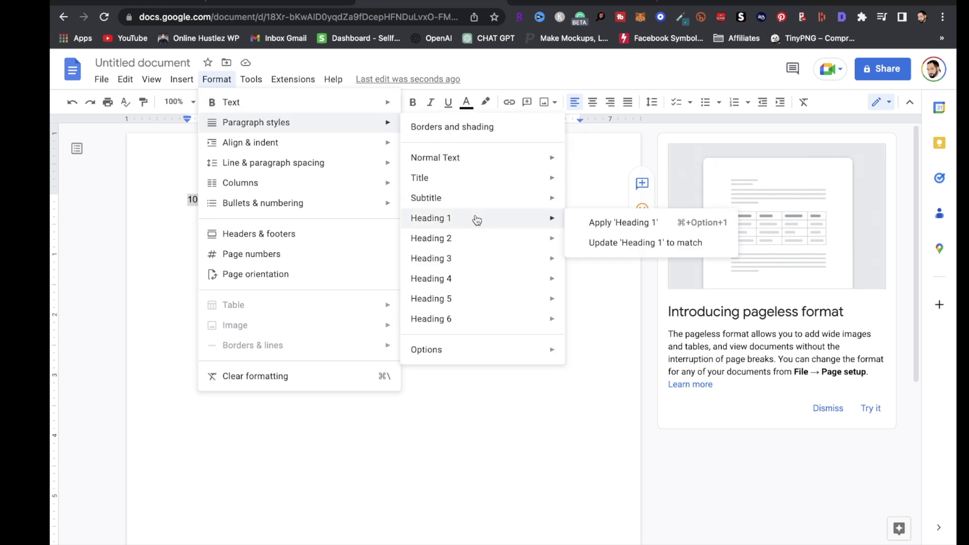
{"action": "left_click", "coordinate": [616, 223]}
{"action": "left_click", "coordinate": [422, 220]}
{"action": "key", "text": "Return"}
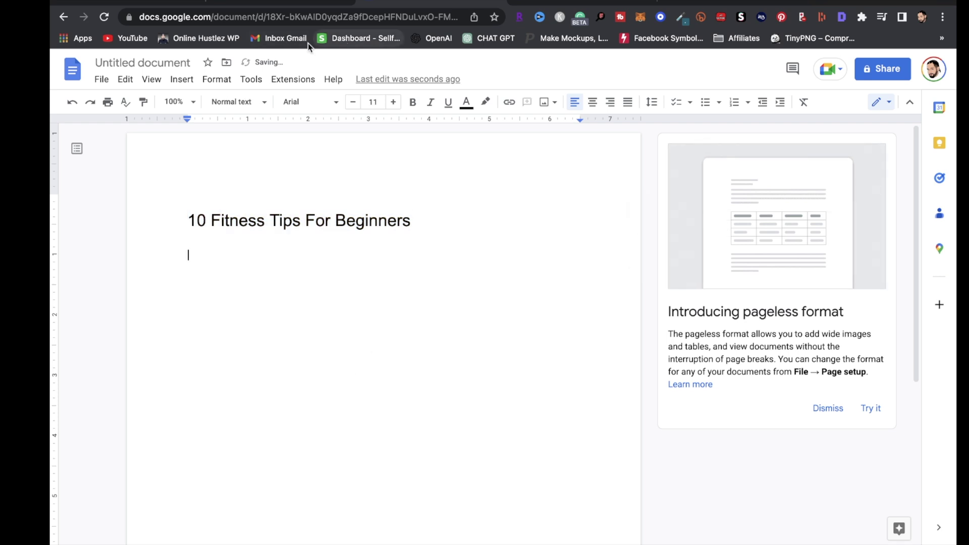
Step: Copy all 10 fitness tips, including the continued part, from the ChatGPT conversation and paste them below the title in the Google Docs document
{"action": "key", "text": "ctrl+Tab"}
{"action": "scroll", "coordinate": [419, 161], "scroll_direction": "down", "scroll_amount": 6}
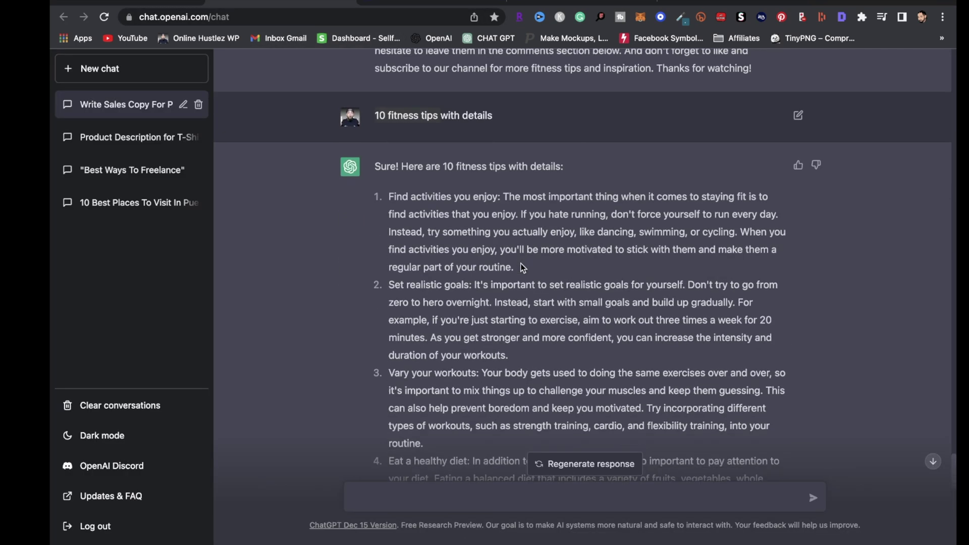
{"action": "scroll", "coordinate": [419, 161], "scroll_direction": "up", "scroll_amount": 2}
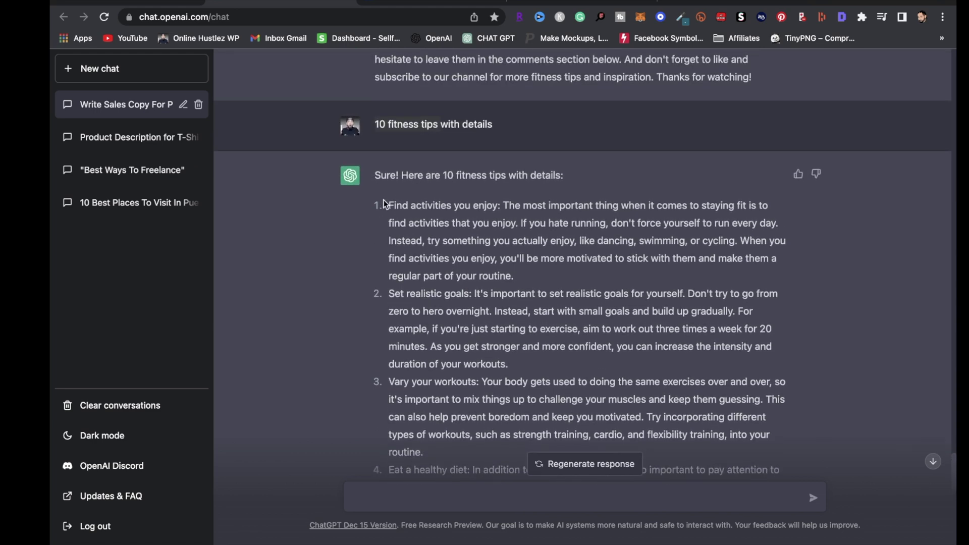
{"action": "scroll", "coordinate": [424, 279], "scroll_direction": "down", "scroll_amount": 10}
{"action": "scroll", "coordinate": [383, 252], "scroll_direction": "up", "scroll_amount": 10}
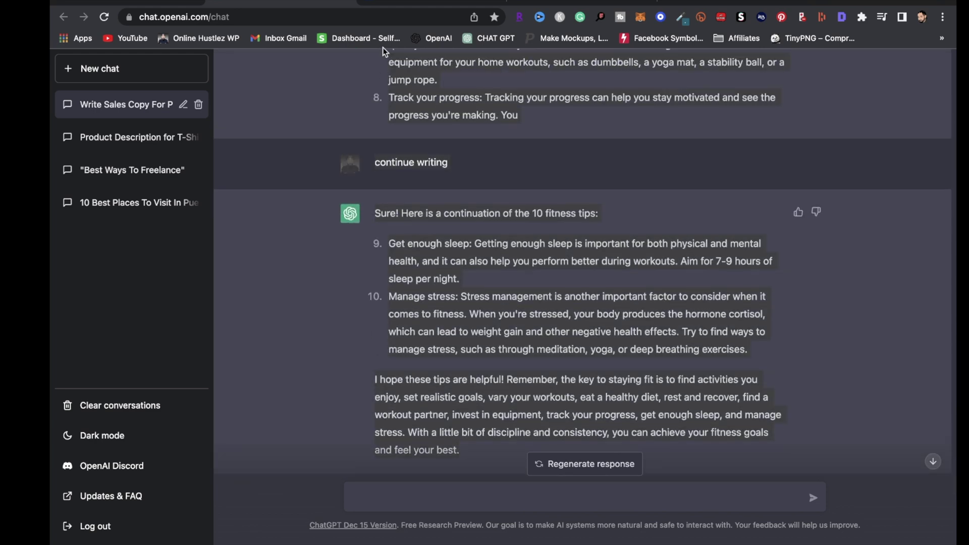
{"action": "left_click_drag", "start_coordinate": [368, 231], "coordinate": [377, 239]}
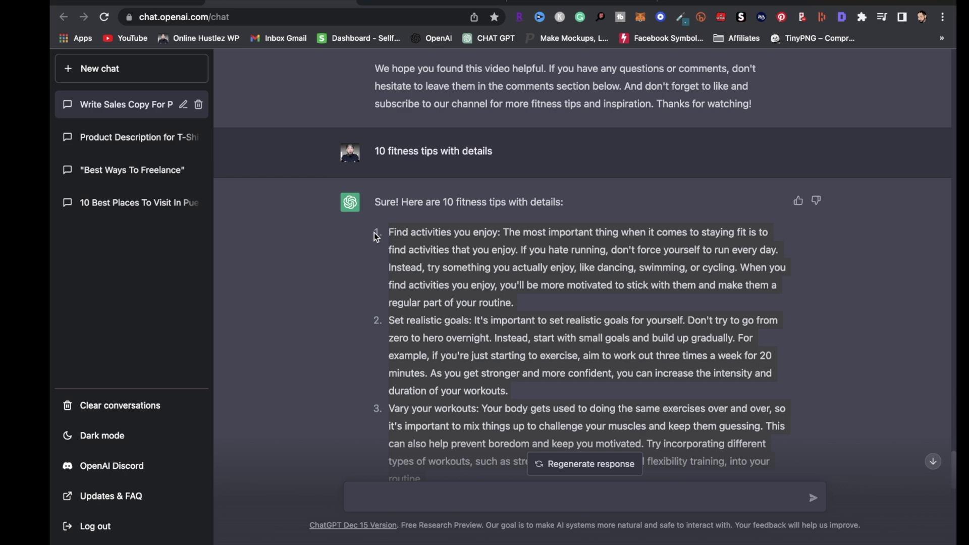
{"action": "key", "text": "ctrl+Tab"}
{"action": "key", "text": "ctrl+v"}
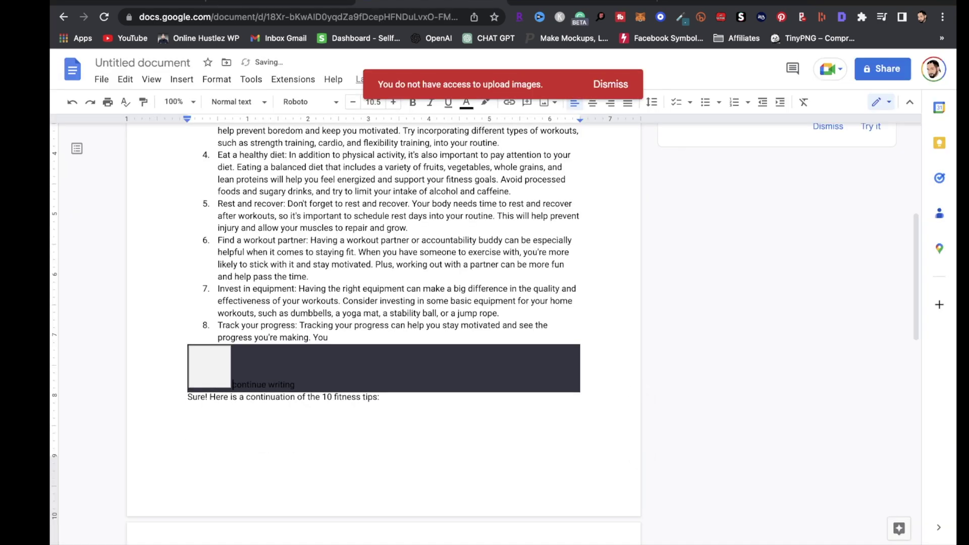
Step: Delete the stray text "Youcontinue writing" at the end of tip 8, "Track your progress"
{"action": "left_click_drag", "start_coordinate": [313, 337], "coordinate": [395, 341]}
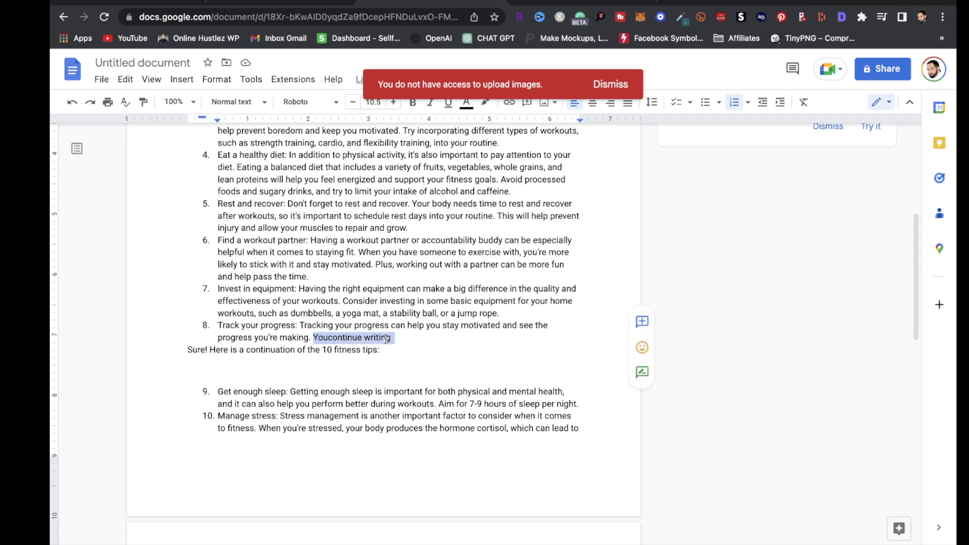
{"action": "key", "text": "BackSpace"}
{"action": "scroll", "coordinate": [336, 188], "scroll_direction": "up", "scroll_amount": 5}
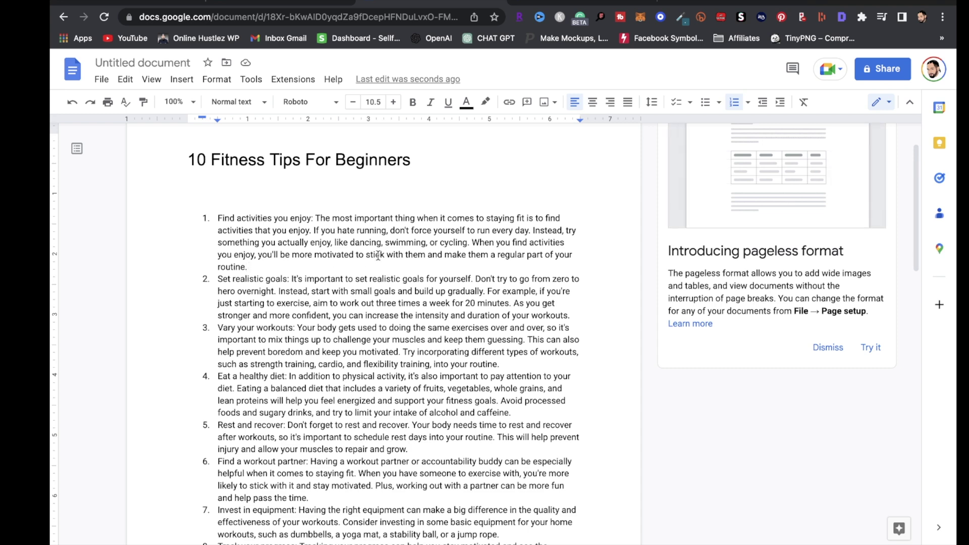
Step: Name the document "10 Fitness Tips For Beginners"
{"action": "left_click", "coordinate": [102, 79]}
{"action": "key", "text": "Escape"}
{"action": "left_click", "coordinate": [156, 62]}
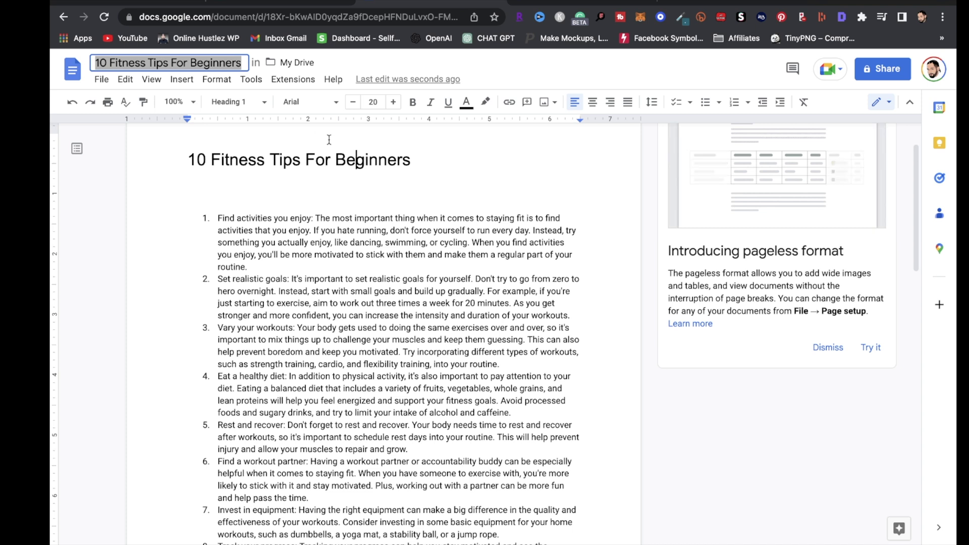
{"action": "key", "text": "Return"}
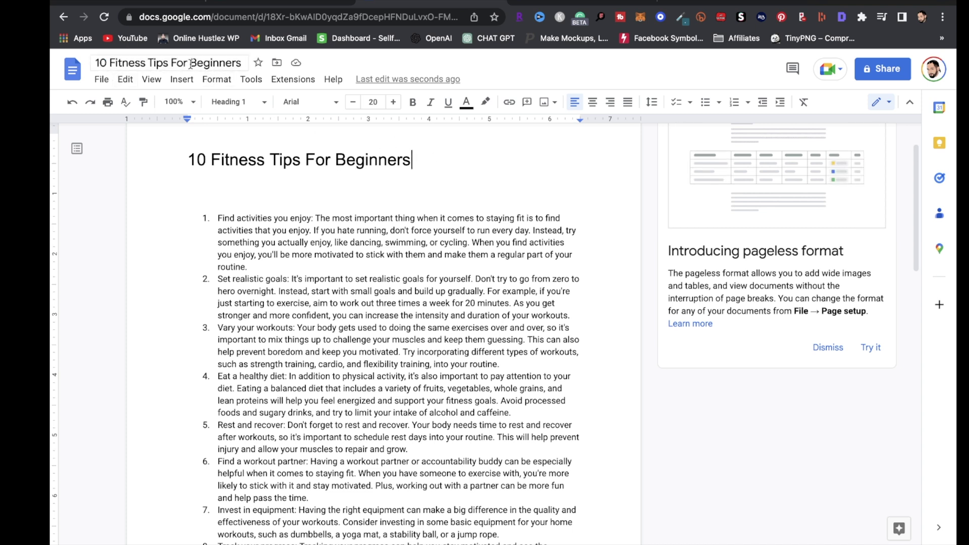
Step: Open the document's sharing settings and set general access to "Anyone with the link"
{"action": "left_click", "coordinate": [102, 80]}
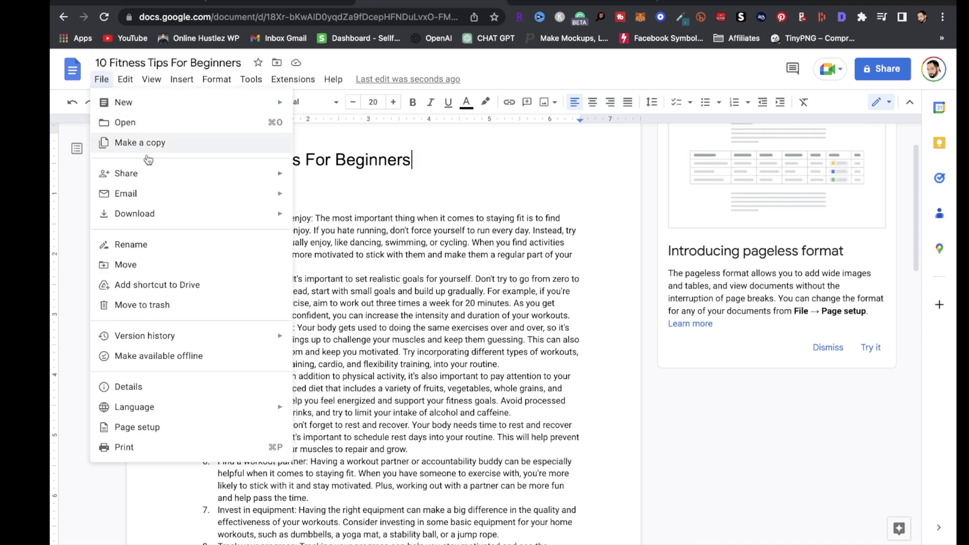
{"action": "mouse_move", "coordinate": [160, 173]}
{"action": "left_click", "coordinate": [347, 181]}
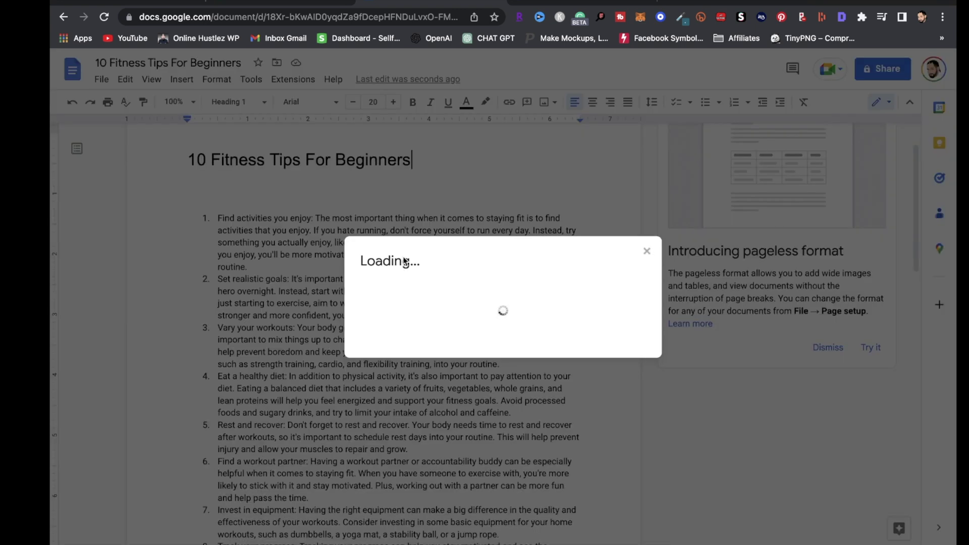
{"action": "left_click", "coordinate": [437, 353]}
{"action": "left_click", "coordinate": [446, 413]}
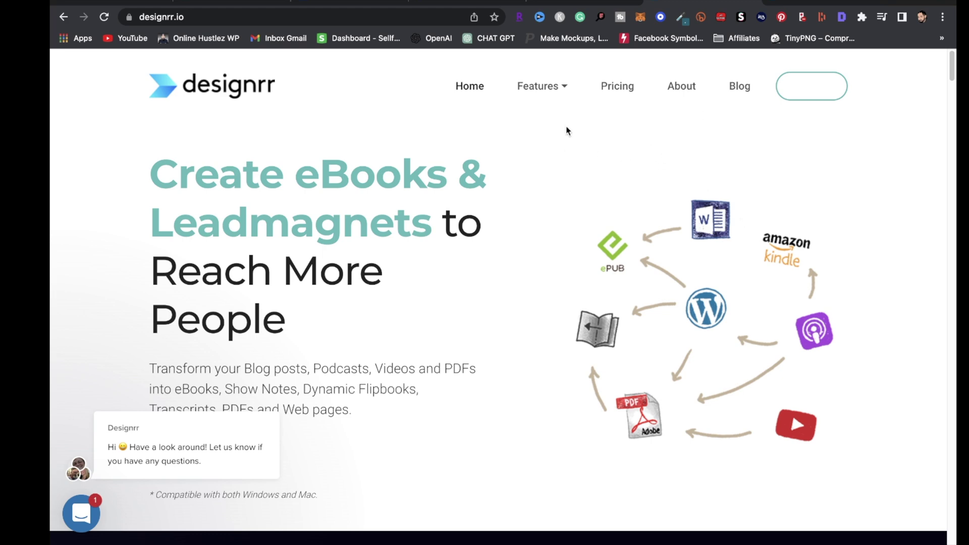
Step: Examine the monthly business plans and their features on Designrr's pricing page
{"action": "left_click", "coordinate": [619, 84]}
{"action": "scroll", "coordinate": [495, 274], "scroll_direction": "down", "scroll_amount": 10}
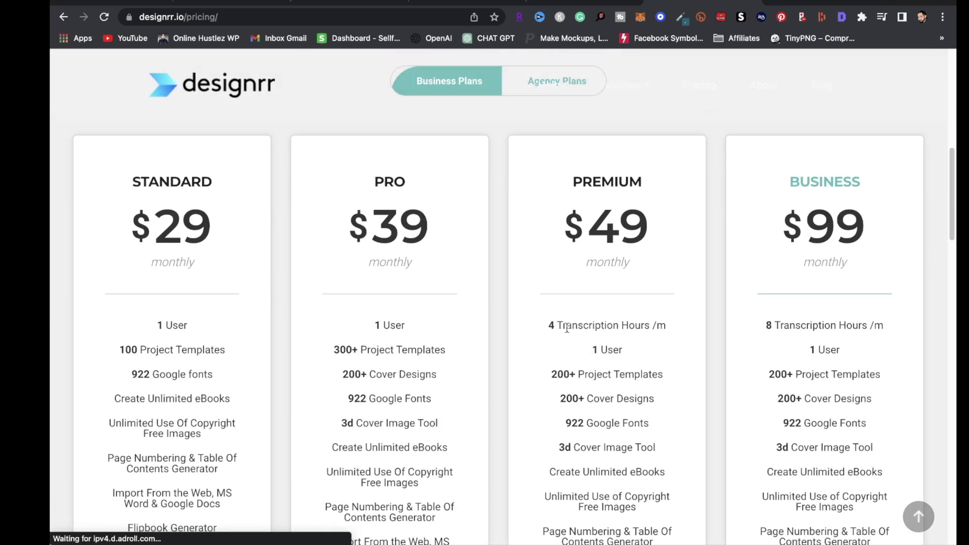
{"action": "scroll", "coordinate": [496, 275], "scroll_direction": "up", "scroll_amount": 4}
{"action": "scroll", "coordinate": [497, 263], "scroll_direction": "down", "scroll_amount": 1}
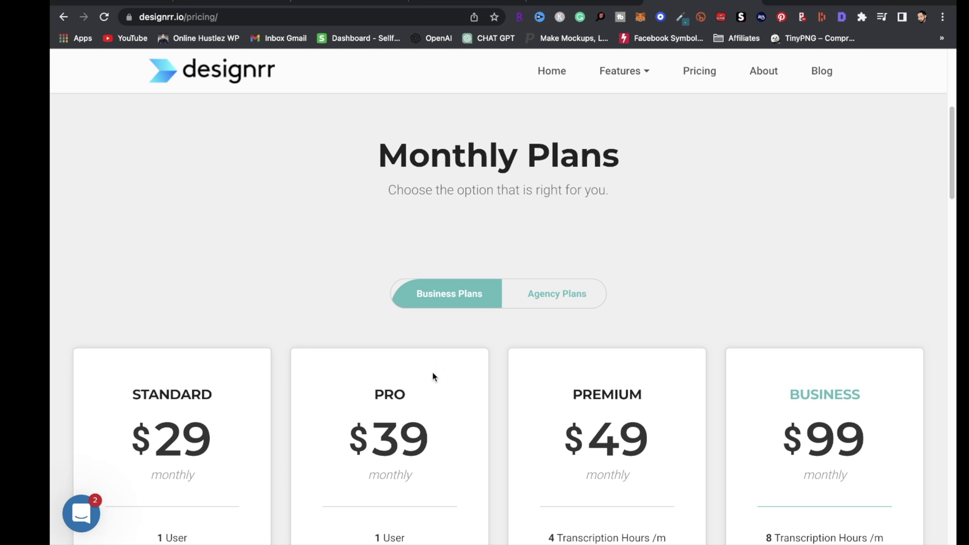
{"action": "scroll", "coordinate": [433, 376], "scroll_direction": "down", "scroll_amount": 5}
{"action": "scroll", "coordinate": [555, 272], "scroll_direction": "up", "scroll_amount": 7}
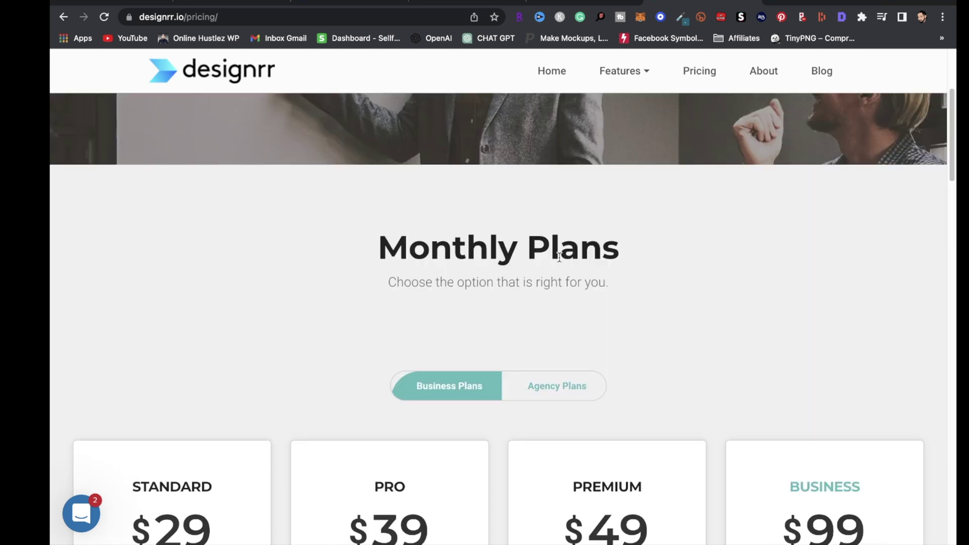
{"action": "scroll", "coordinate": [559, 258], "scroll_direction": "down", "scroll_amount": 5}
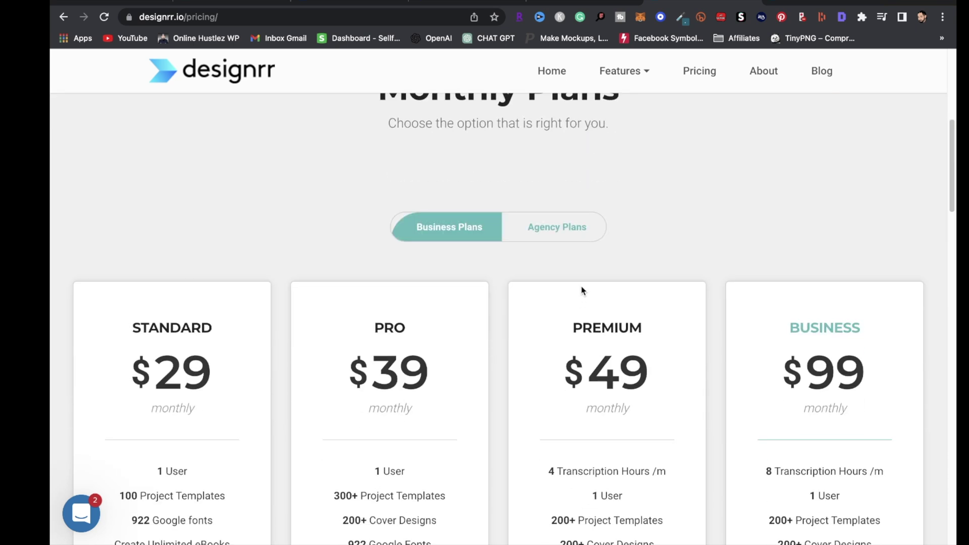
{"action": "scroll", "coordinate": [554, 305], "scroll_direction": "down", "scroll_amount": 1}
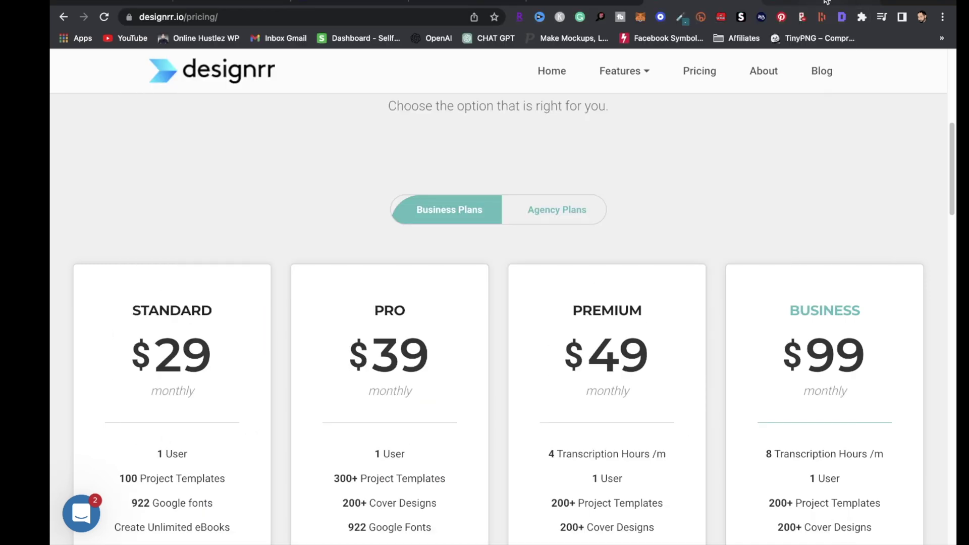
Step: Switch to the Designrr dashboard and start a new project imported from a Google Doc
{"action": "left_click", "coordinate": [800, 3]}
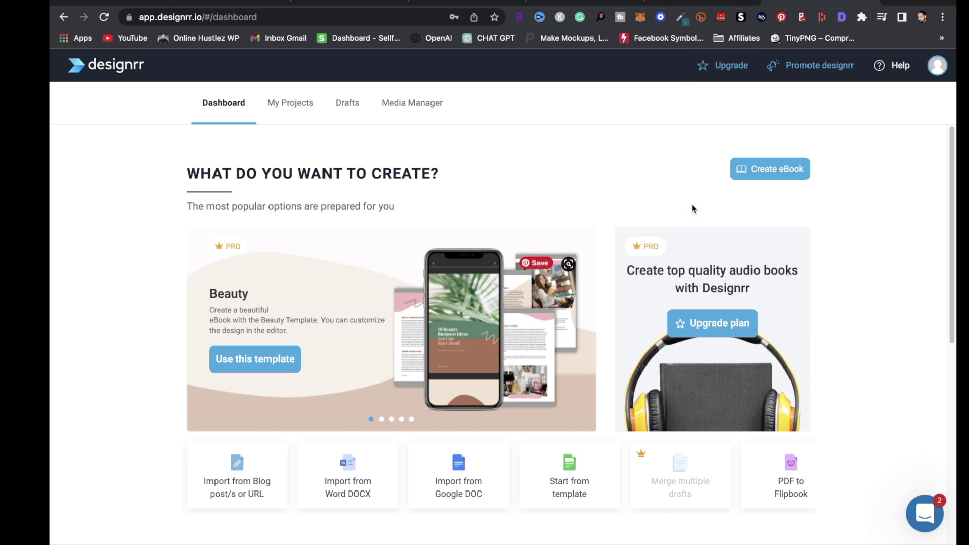
{"action": "scroll", "coordinate": [380, 510], "scroll_direction": "down", "scroll_amount": 3}
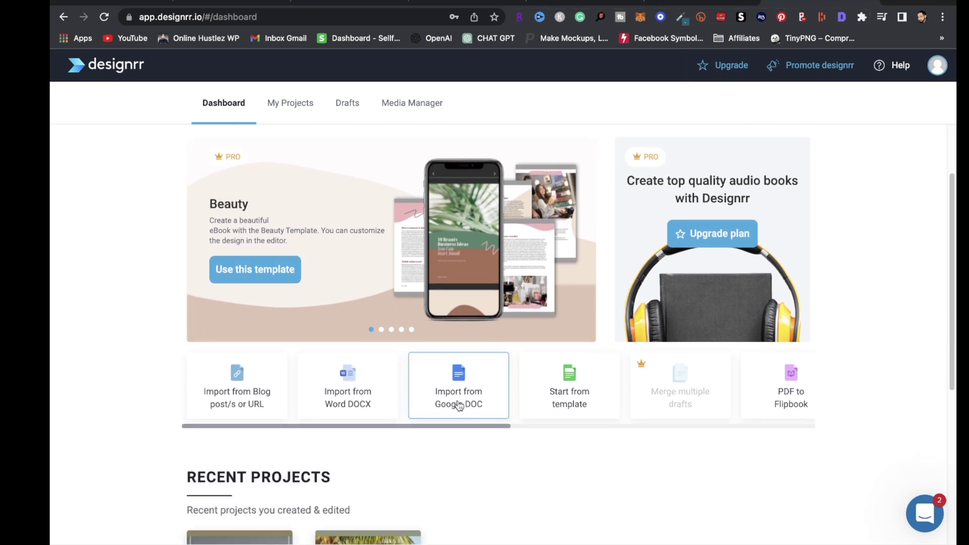
{"action": "left_click", "coordinate": [473, 397]}
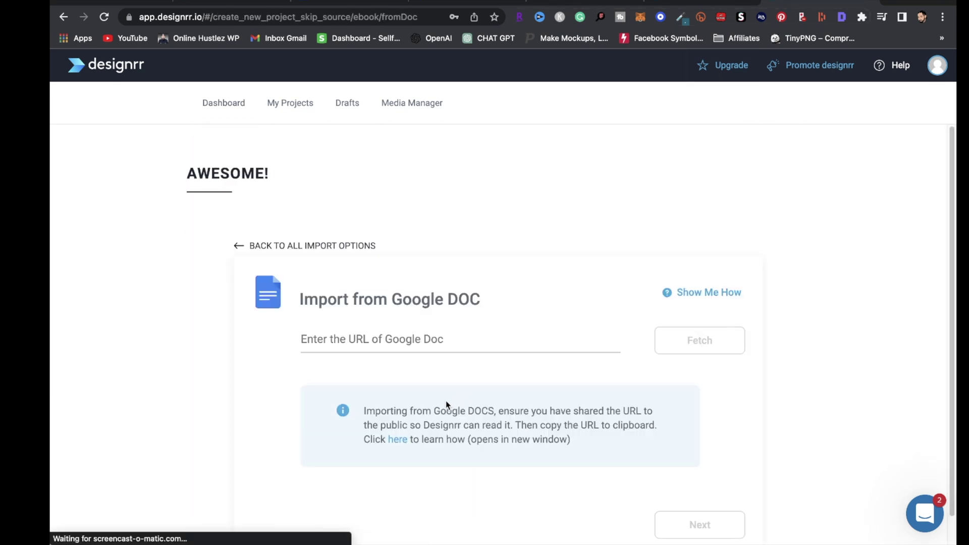
Step: Copy the share link of the "10 Fitness Tips For Beginners" document and fetch it as the Google Doc URL in Designrr
{"action": "left_click", "coordinate": [343, 340]}
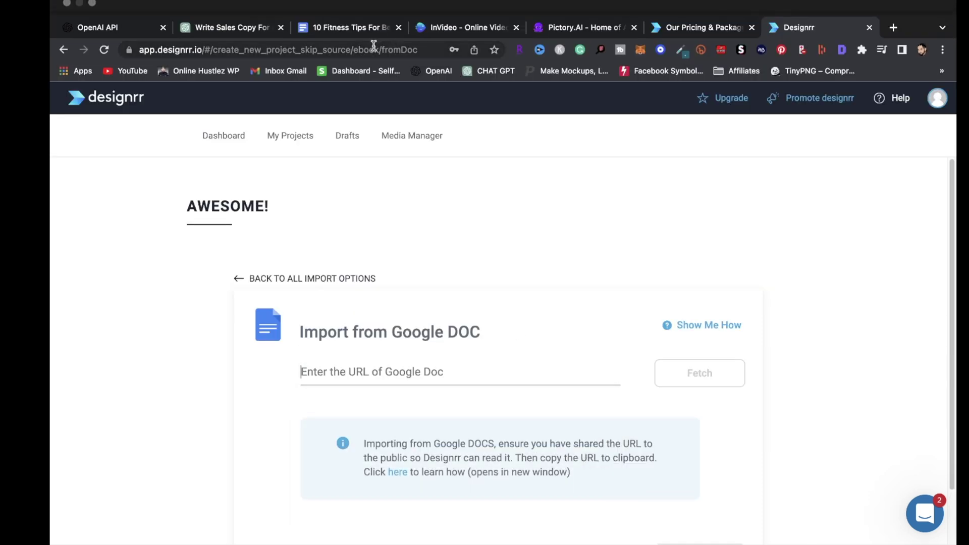
{"action": "left_click", "coordinate": [376, 34]}
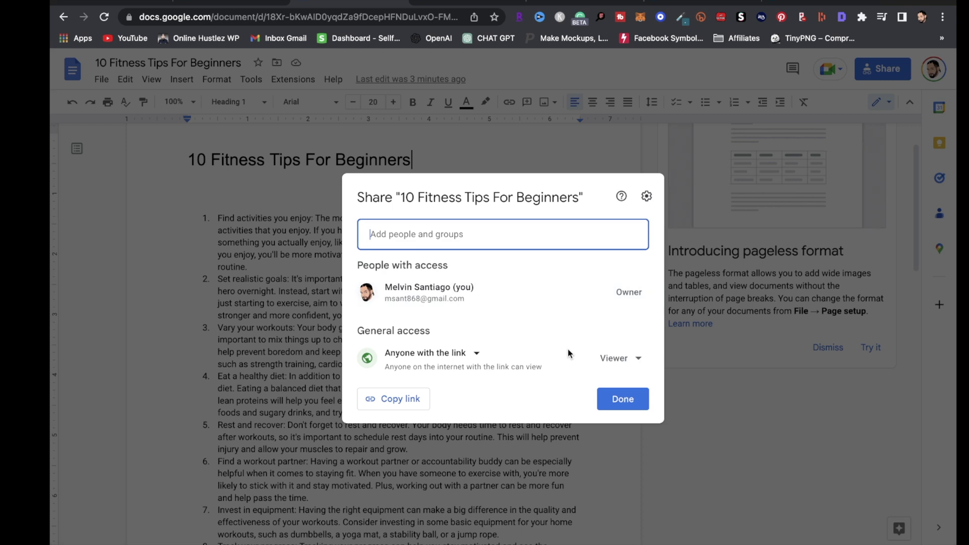
{"action": "left_click", "coordinate": [400, 404]}
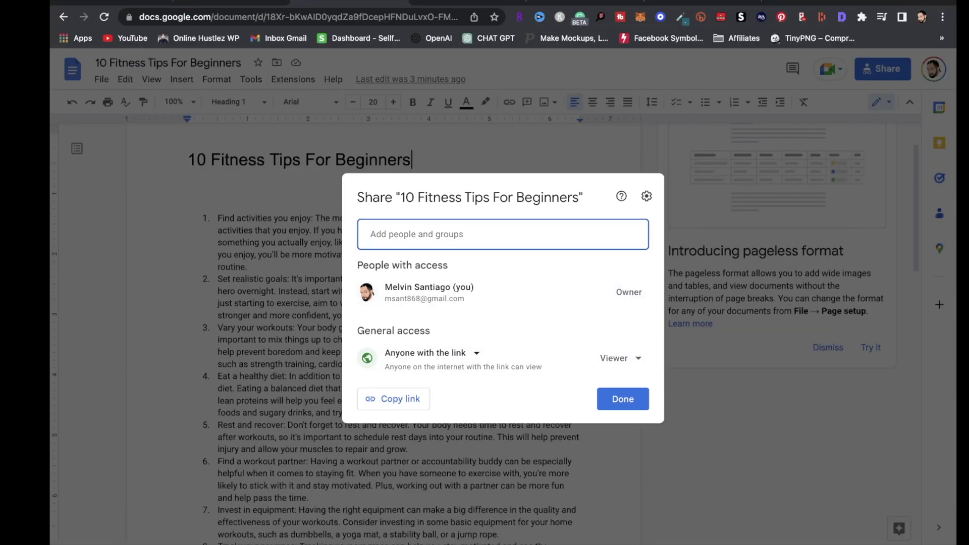
{"action": "left_click", "coordinate": [803, 5]}
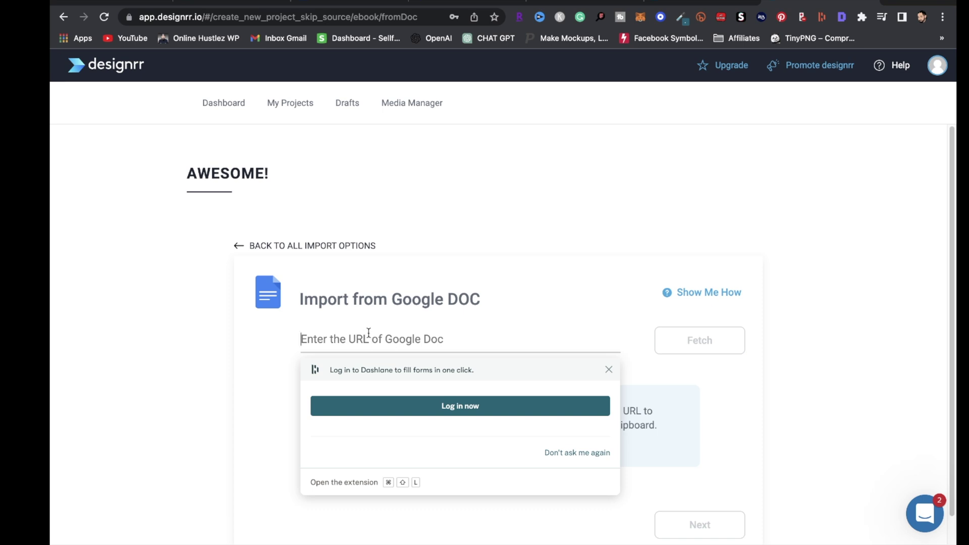
{"action": "key", "text": "super+v"}
{"action": "left_click", "coordinate": [666, 345]}
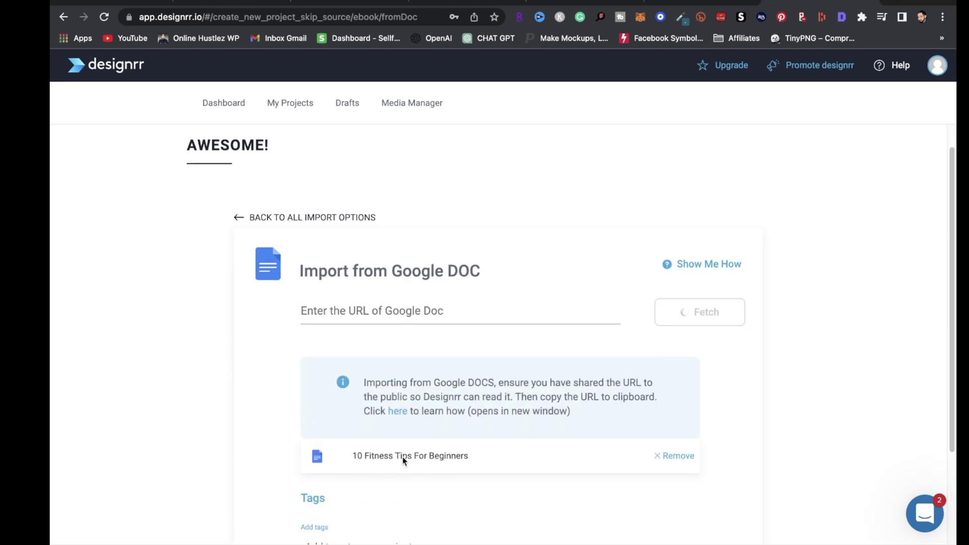
Step: Proceed with the imported document to the template selection without adding any project tags
{"action": "scroll", "coordinate": [733, 352], "scroll_direction": "down", "scroll_amount": 3}
{"action": "left_click", "coordinate": [373, 424]}
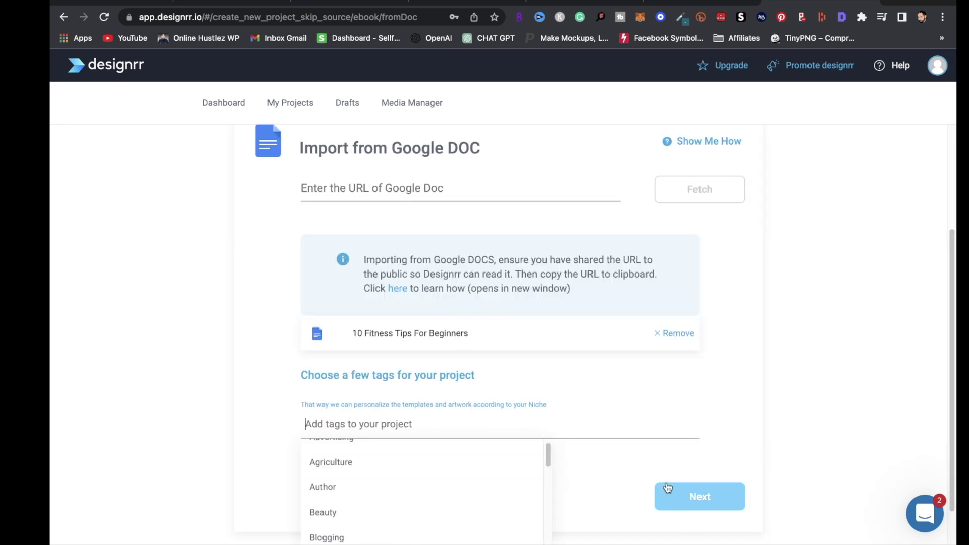
{"action": "left_click", "coordinate": [698, 497]}
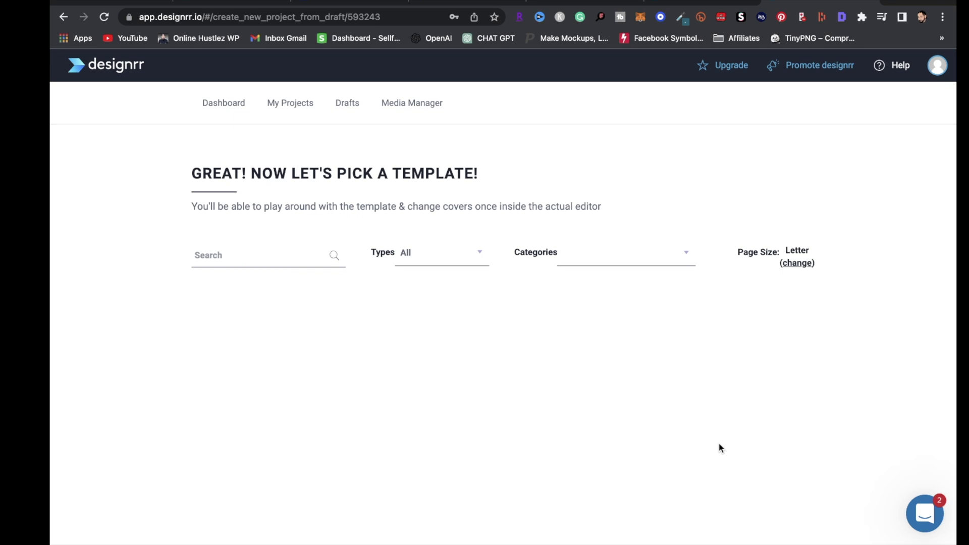
Step: Choose the California template for the imported eBook and open the project in the editor
{"action": "scroll", "coordinate": [525, 424], "scroll_direction": "down", "scroll_amount": 2}
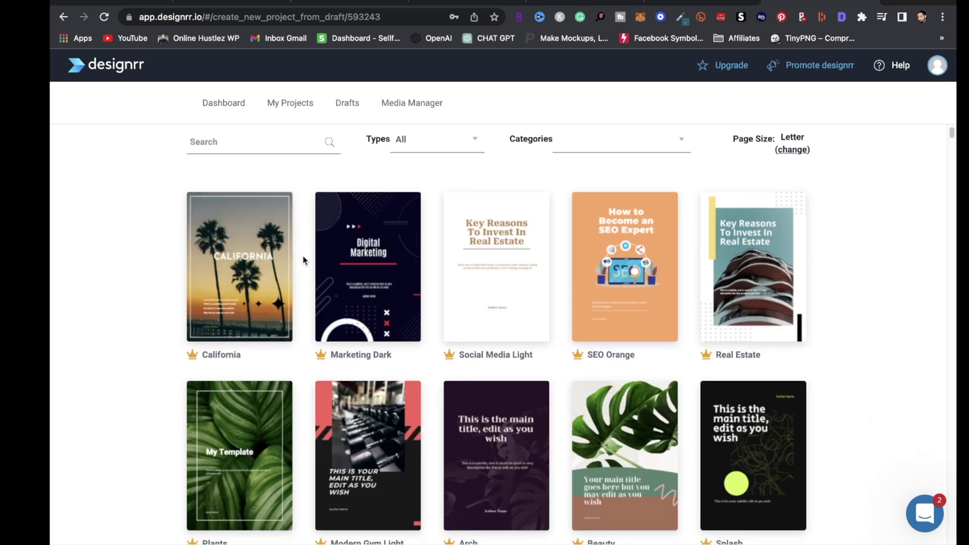
{"action": "mouse_move", "coordinate": [273, 269]}
{"action": "scroll", "coordinate": [368, 432], "scroll_direction": "down", "scroll_amount": 1}
{"action": "scroll", "coordinate": [242, 262], "scroll_direction": "up", "scroll_amount": 1}
{"action": "left_click", "coordinate": [238, 254]}
{"action": "left_click", "coordinate": [540, 250]}
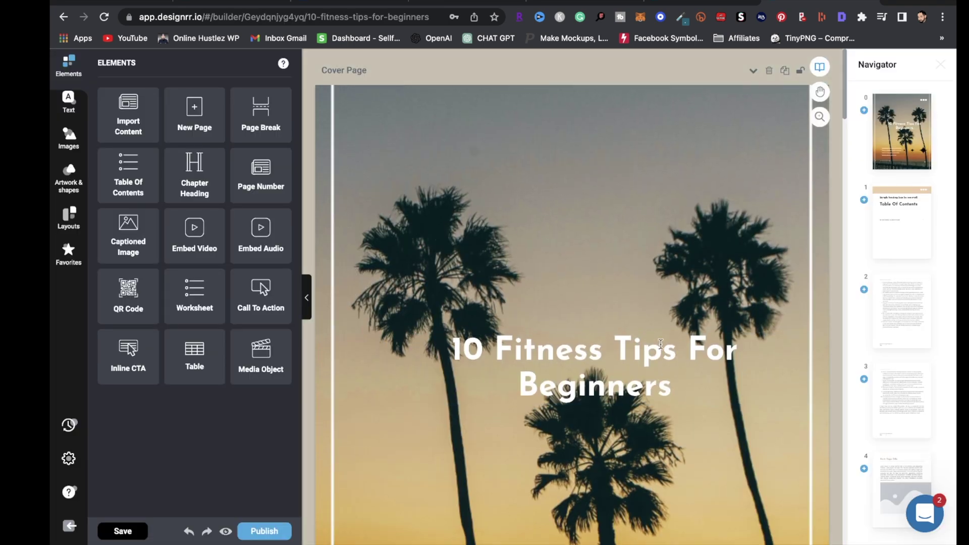
Step: Review the eBook's cover page and its table of contents page
{"action": "scroll", "coordinate": [641, 352], "scroll_direction": "down", "scroll_amount": 3}
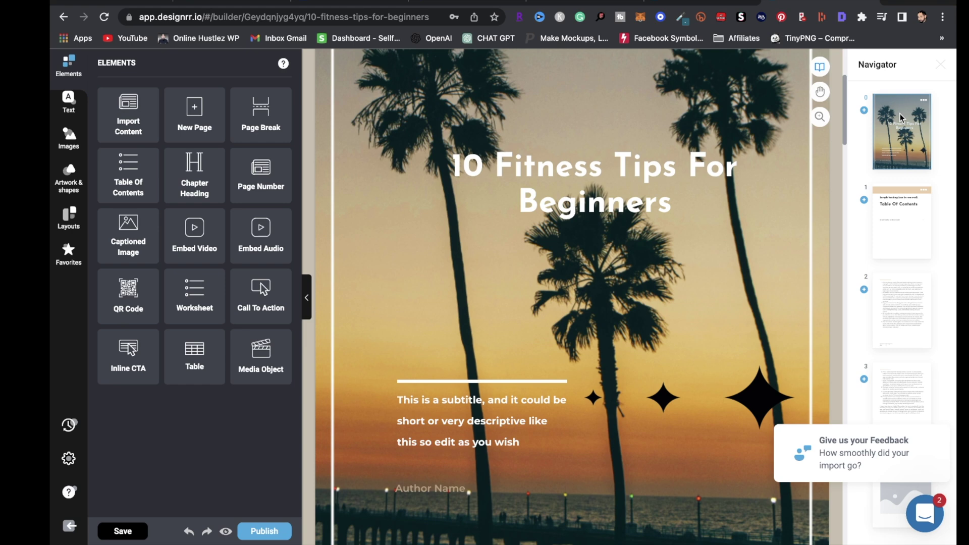
{"action": "left_click", "coordinate": [902, 223]}
{"action": "scroll", "coordinate": [468, 147], "scroll_direction": "down", "scroll_amount": 1}
{"action": "scroll", "coordinate": [559, 277], "scroll_direction": "up", "scroll_amount": 1}
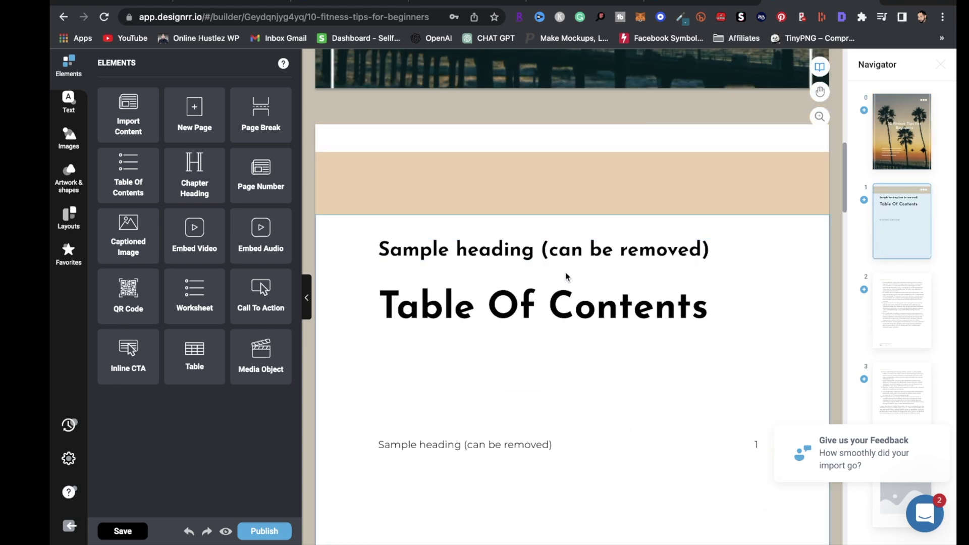
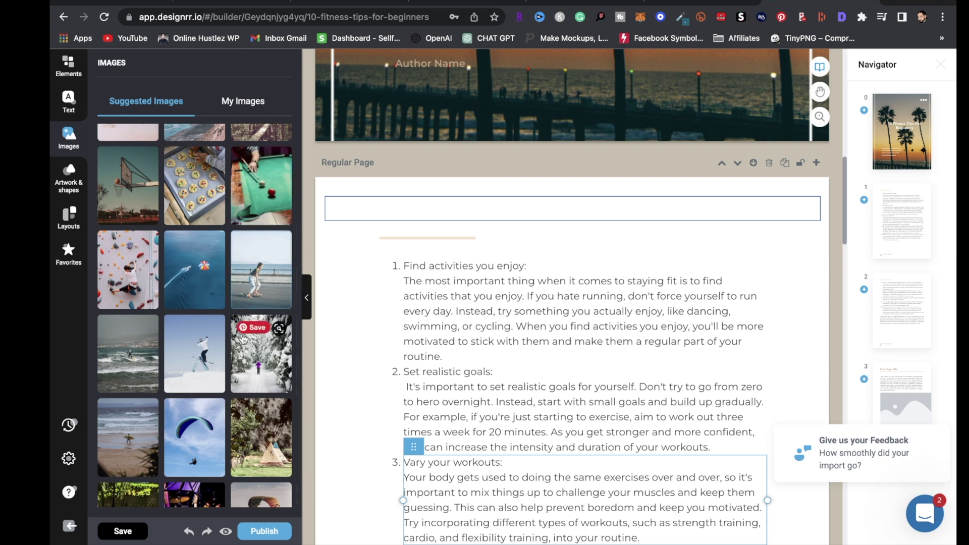
Step: Insert the snowy forest photo below tip 1 and the push-up photo from a "goals" image search below tip 2
{"action": "left_click_drag", "start_coordinate": [252, 368], "coordinate": [493, 334]}
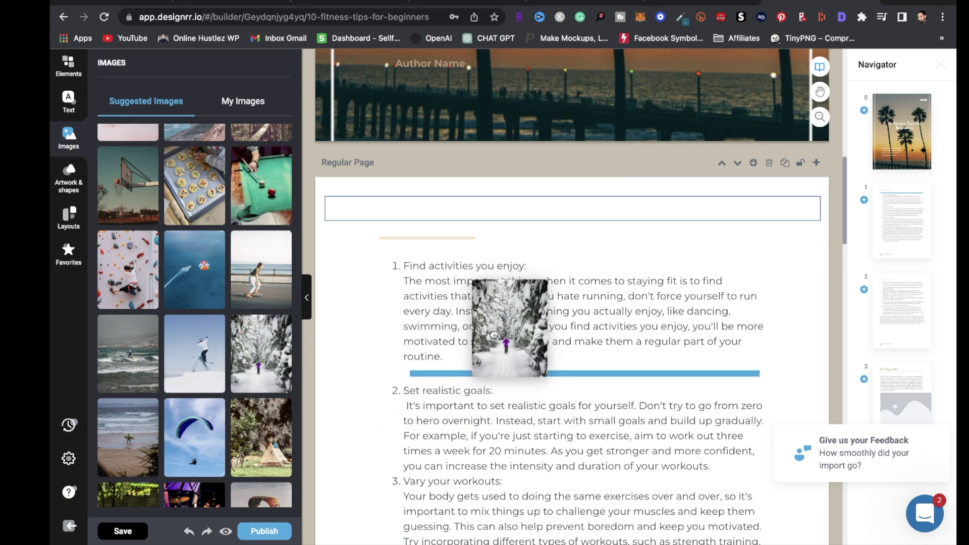
{"action": "left_click_drag", "start_coordinate": [493, 335], "coordinate": [494, 334]}
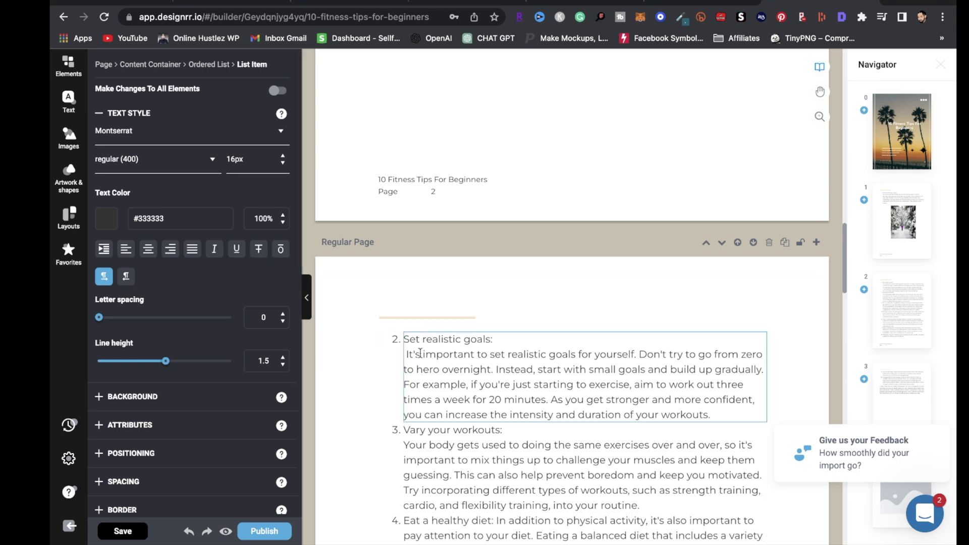
{"action": "left_click", "coordinate": [63, 141]}
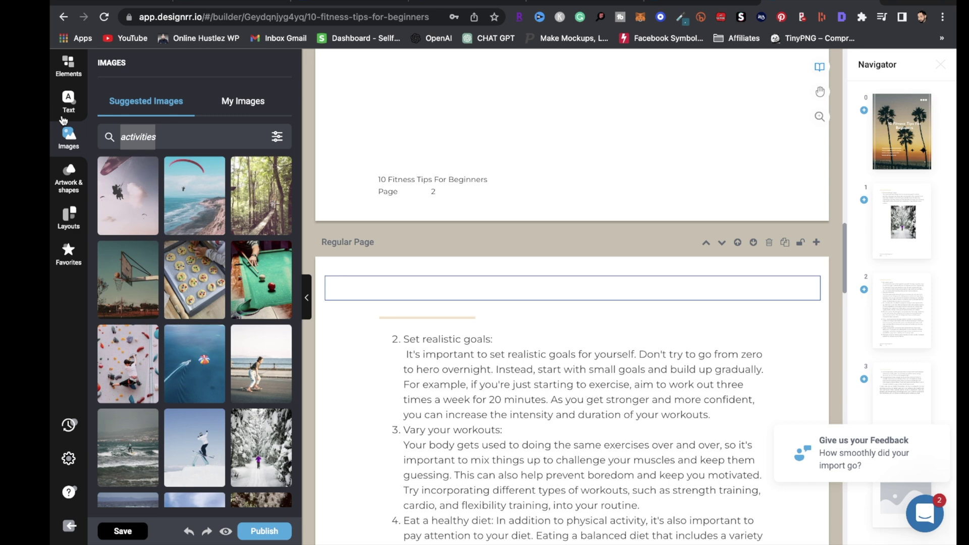
{"action": "type", "text": "goals"}
{"action": "left_click_drag", "start_coordinate": [260, 364], "coordinate": [557, 404]}
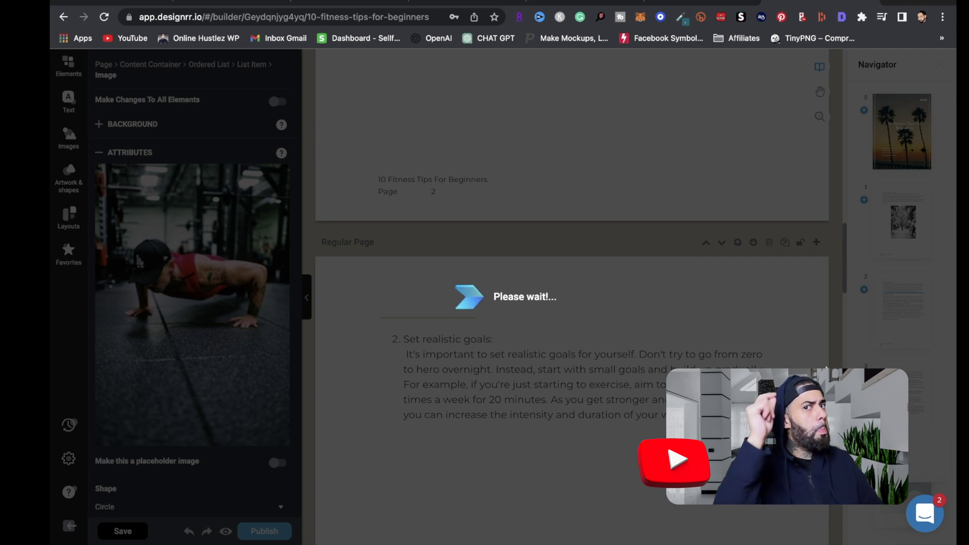
{"action": "scroll", "coordinate": [619, 249], "scroll_direction": "down", "scroll_amount": 5}
{"action": "scroll", "coordinate": [619, 250], "scroll_direction": "up", "scroll_amount": 1}
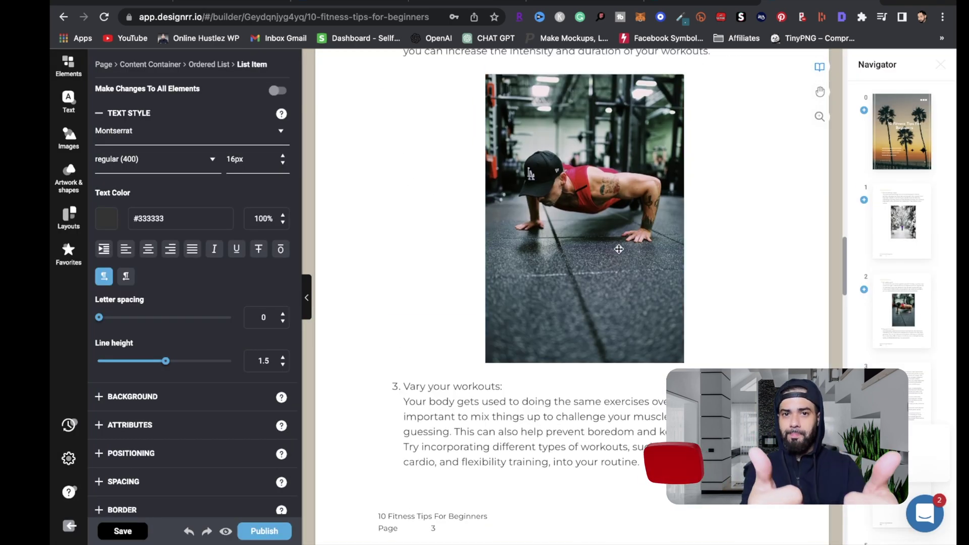
Step: Replace the cover page's palm-tree background with the black-and-white pull-up photo from a "fitness" image search
{"action": "scroll", "coordinate": [619, 249], "scroll_direction": "up", "scroll_amount": 2}
{"action": "scroll", "coordinate": [561, 164], "scroll_direction": "up", "scroll_amount": 15}
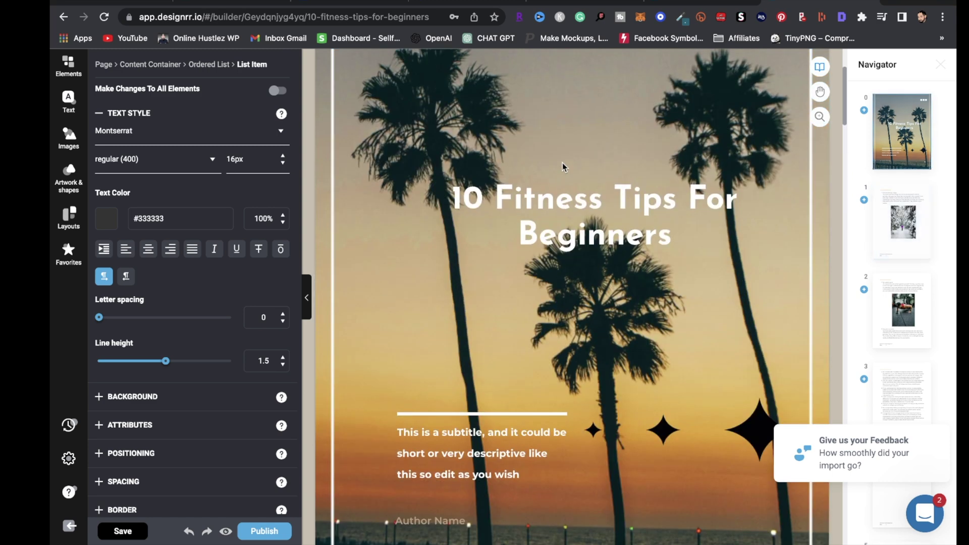
{"action": "scroll", "coordinate": [561, 166], "scroll_direction": "up", "scroll_amount": 3}
{"action": "left_click", "coordinate": [557, 199]}
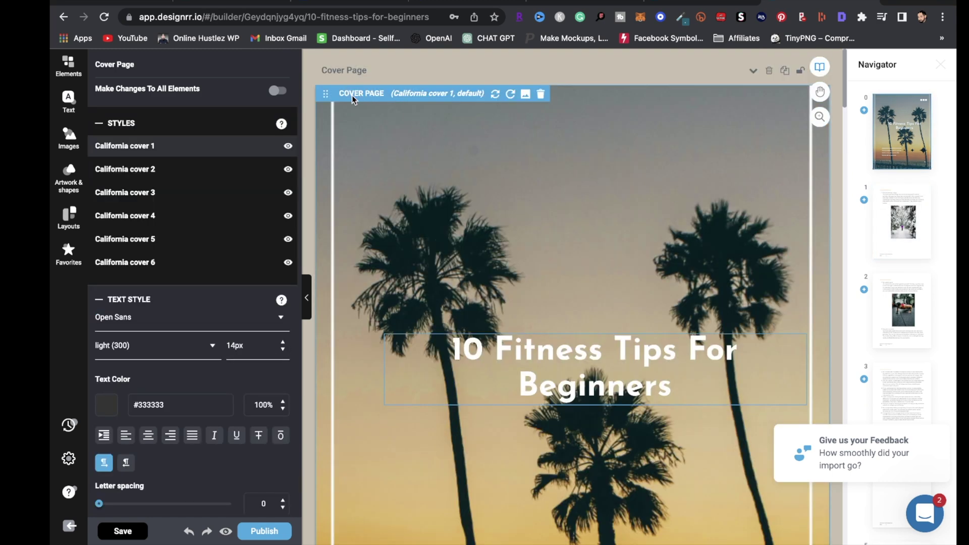
{"action": "left_click", "coordinate": [525, 96]}
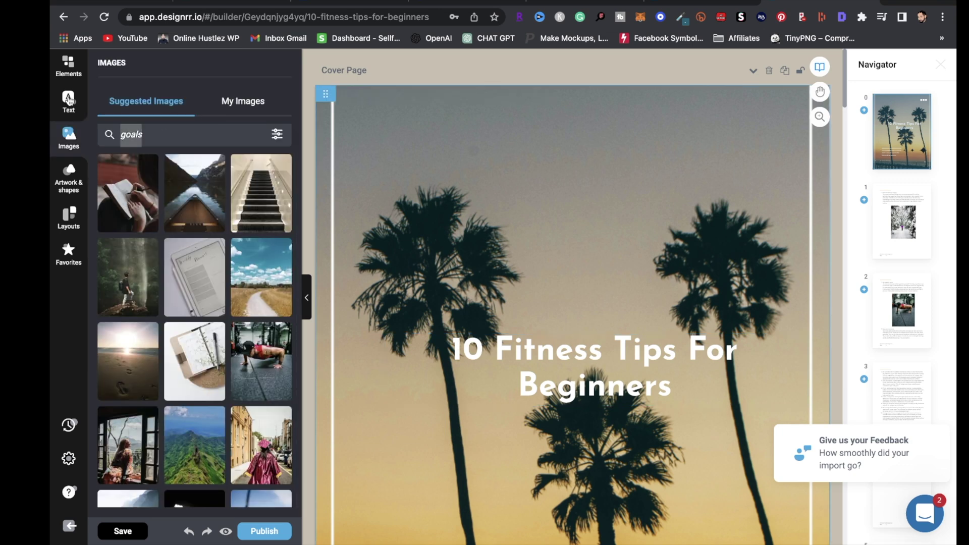
{"action": "type", "text": "fitne"}
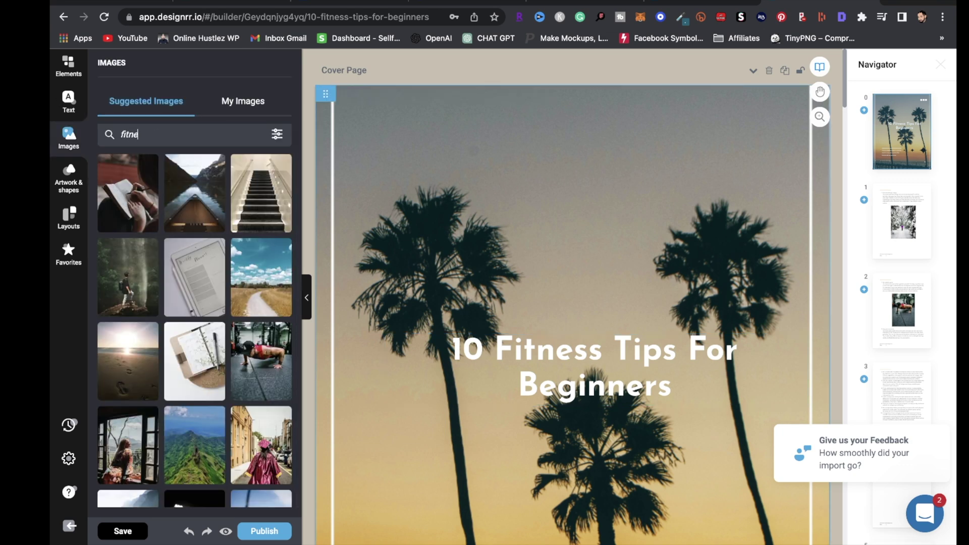
{"action": "type", "text": "ss"}
{"action": "key", "text": "Return"}
{"action": "left_click", "coordinate": [192, 204]}
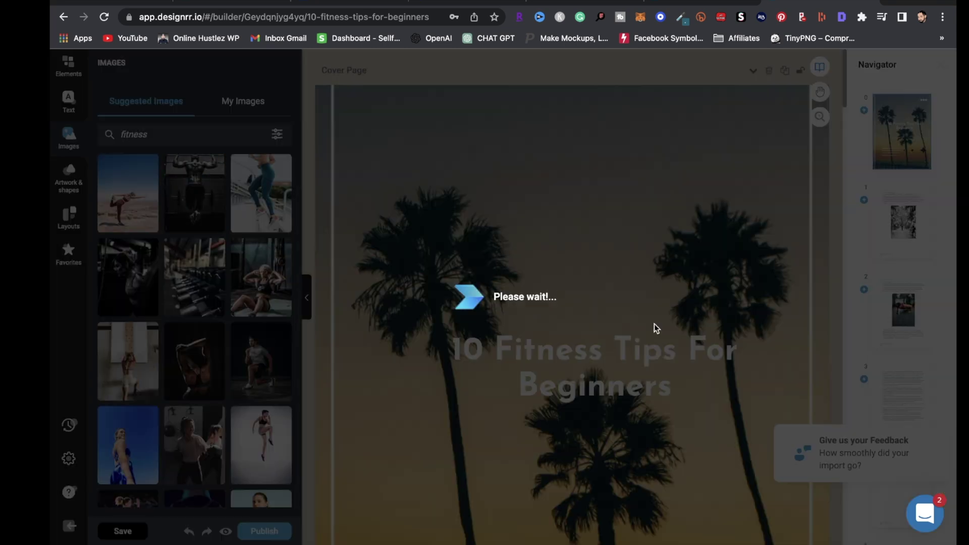
{"action": "scroll", "coordinate": [626, 358], "scroll_direction": "down", "scroll_amount": 2}
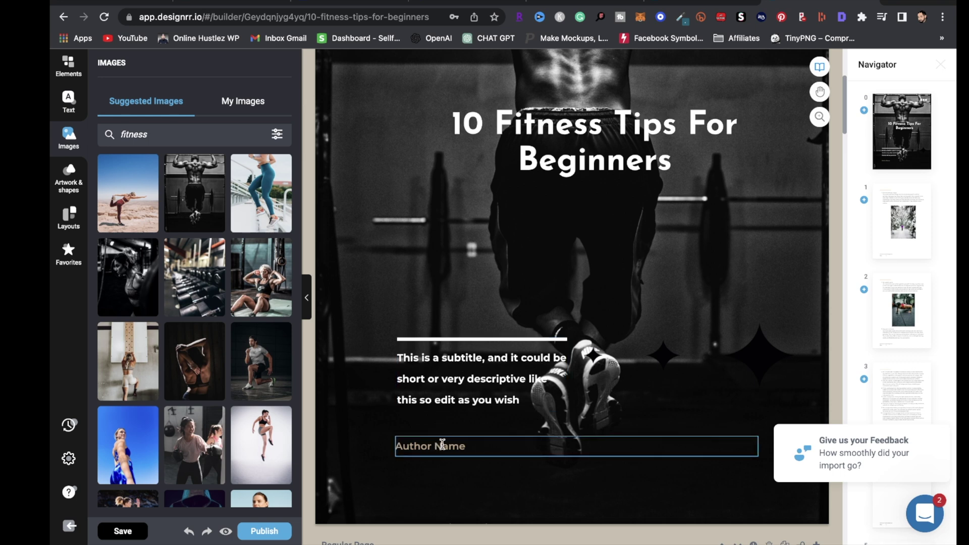
Step: Review the remaining eBook pages, from the realistic-goals tip through to the back page
{"action": "scroll", "coordinate": [656, 308], "scroll_direction": "down", "scroll_amount": 2}
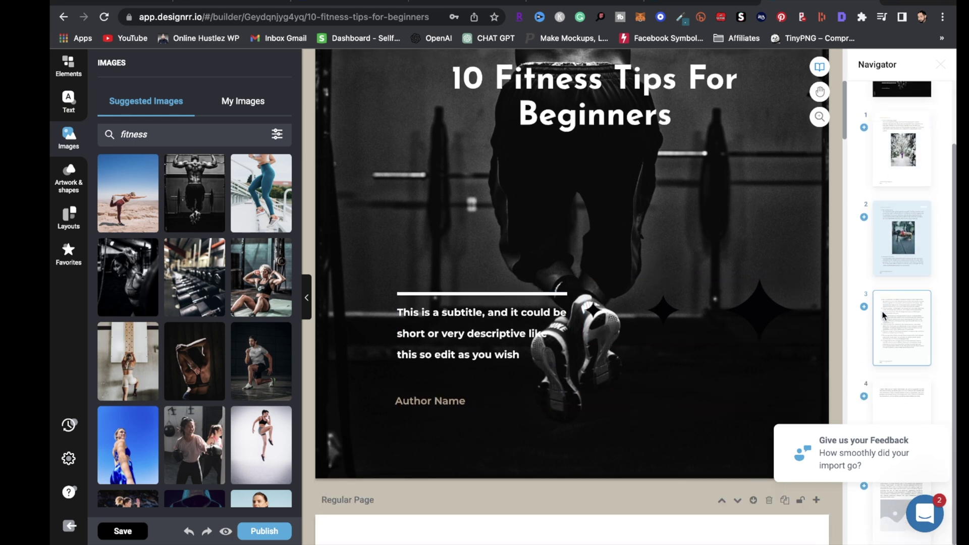
{"action": "scroll", "coordinate": [841, 234], "scroll_direction": "down", "scroll_amount": 3}
{"action": "left_click", "coordinate": [901, 247]}
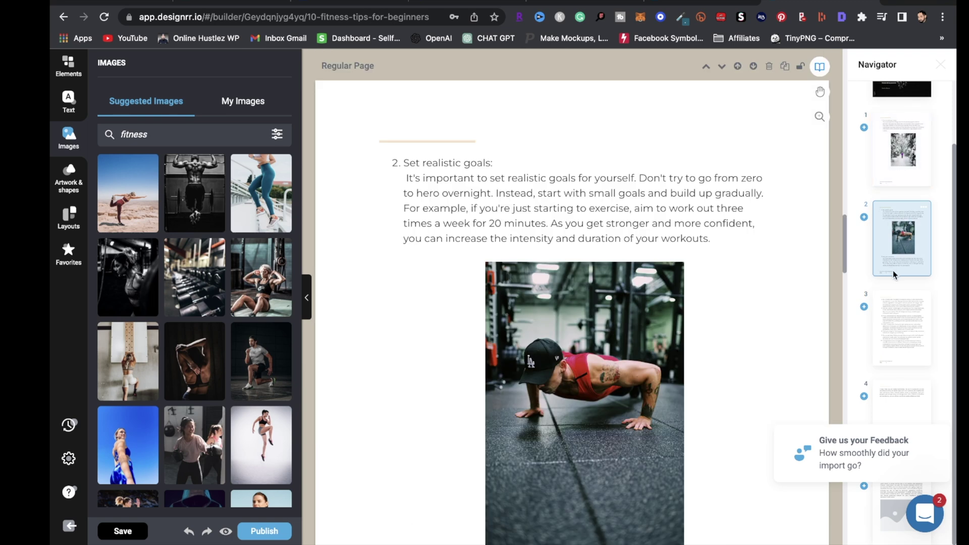
{"action": "left_click", "coordinate": [893, 346]}
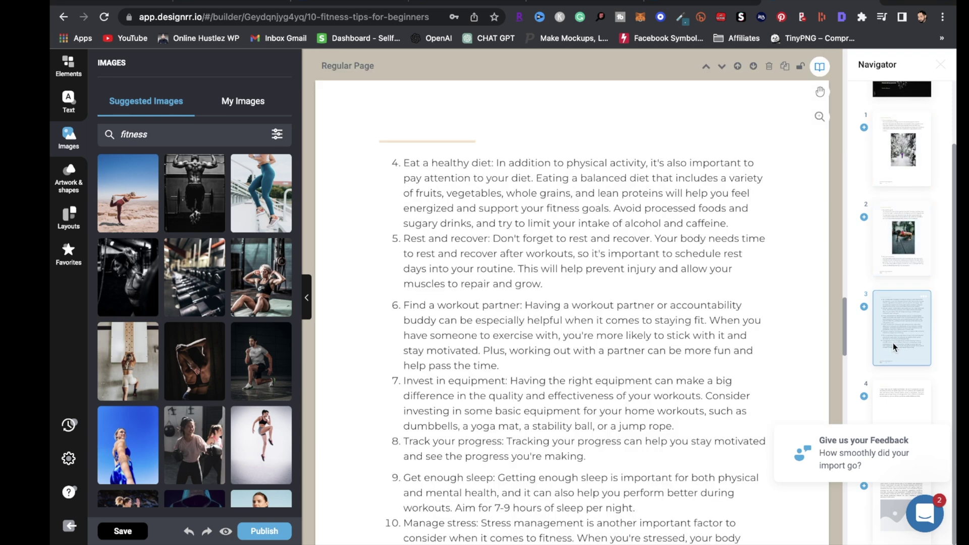
{"action": "left_click", "coordinate": [898, 387]}
{"action": "left_click", "coordinate": [899, 500]}
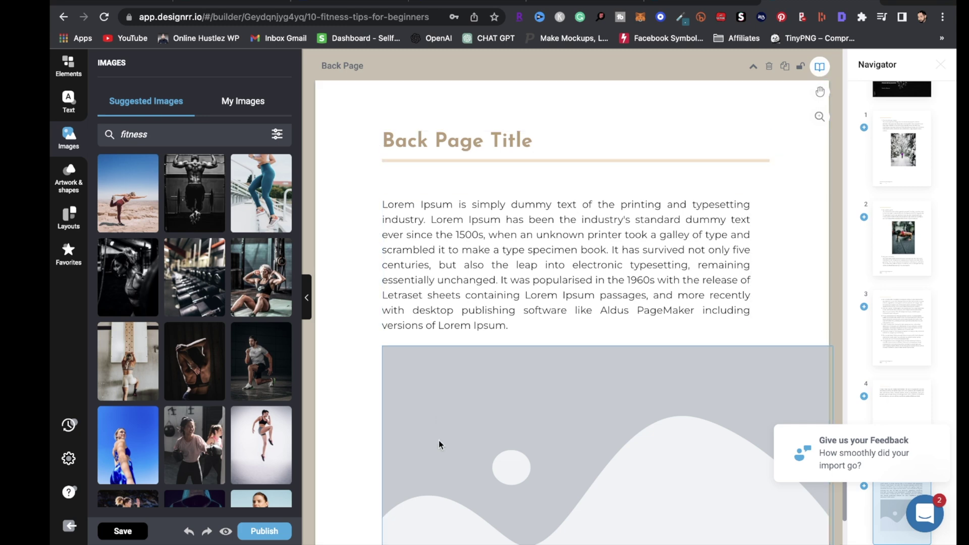
Step: Publish "10 Fitness Tips For Beginners" as a compressed PDF and download the file
{"action": "left_click", "coordinate": [264, 530]}
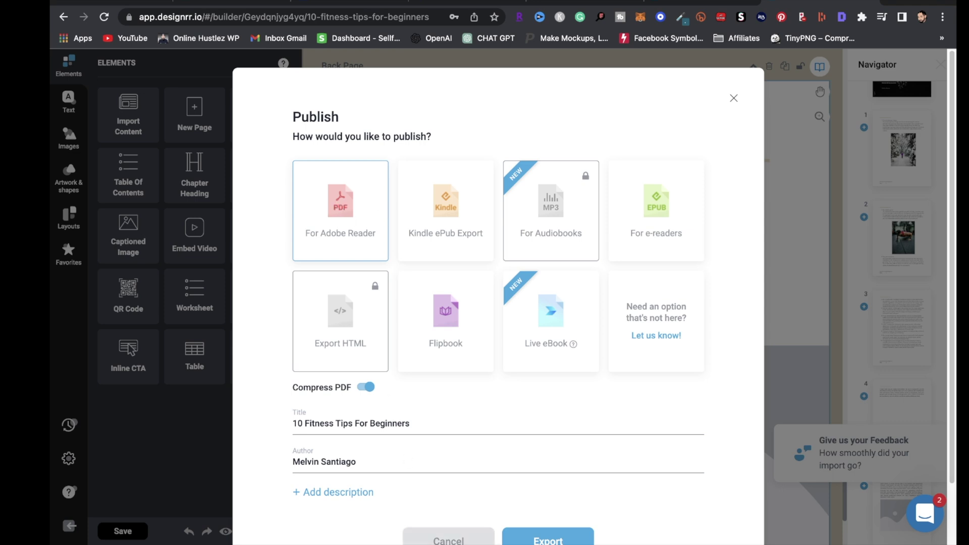
{"action": "left_click", "coordinate": [556, 541]}
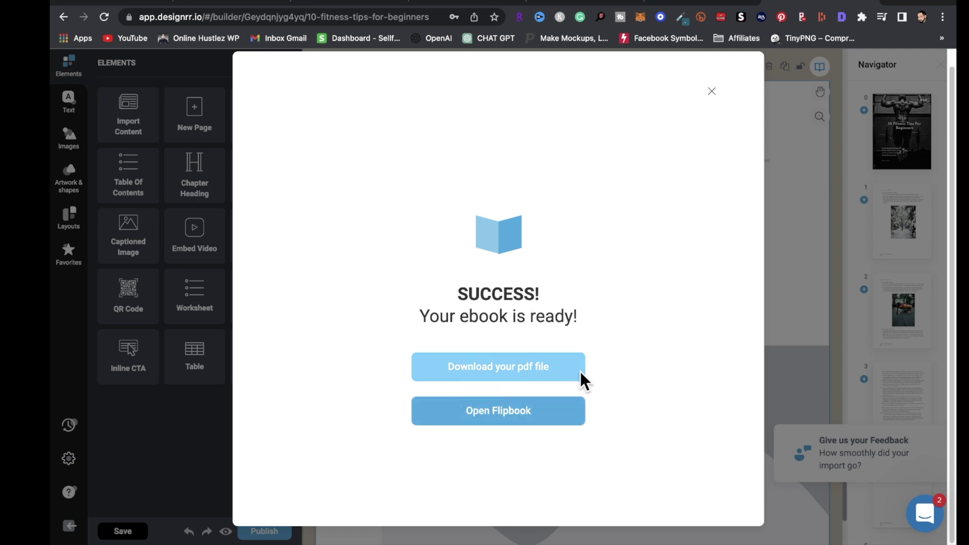
{"action": "left_click", "coordinate": [504, 363]}
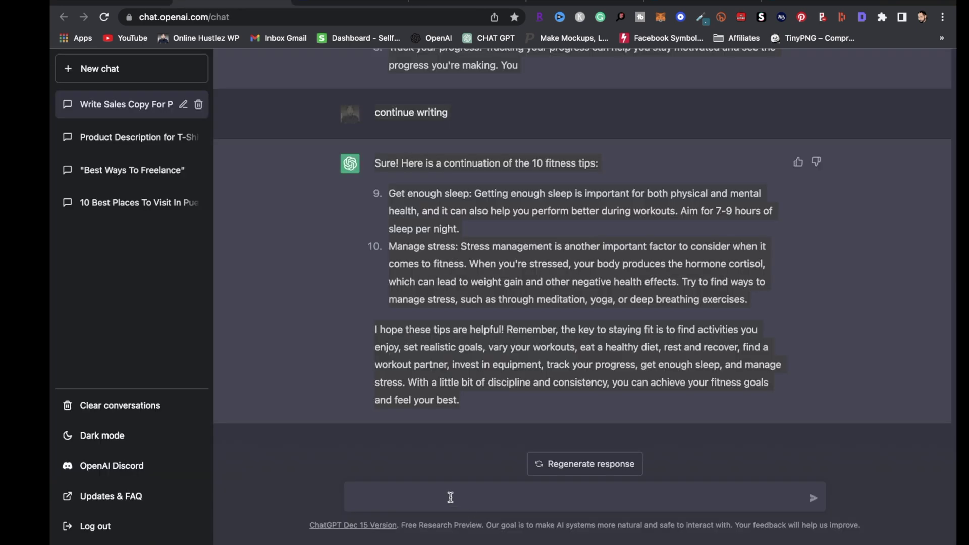
Step: Switch to ChatGPT and ask "can you write me a product description for a tshirt in my print on demand store?"
{"action": "left_click", "coordinate": [450, 498]}
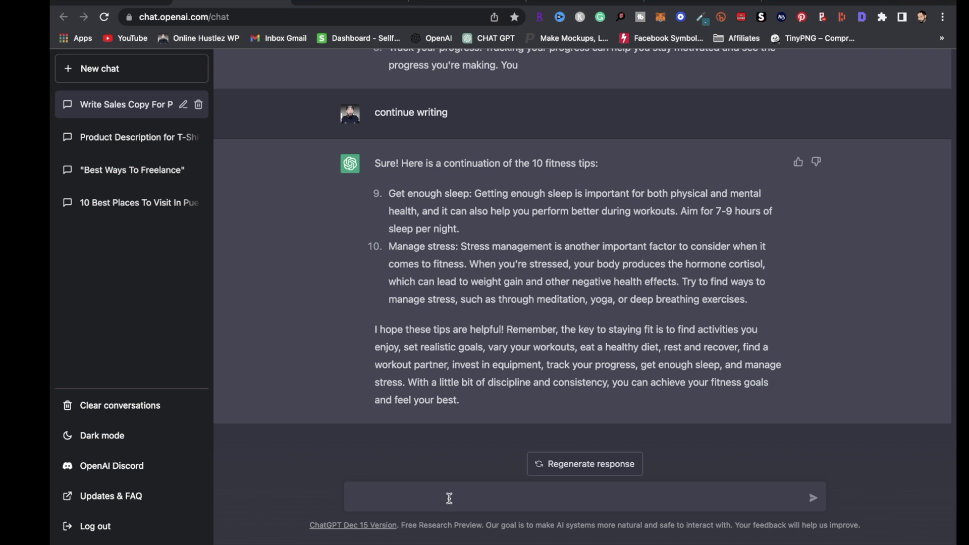
{"action": "type", "text": "can you write me a product description for a tshirt in my print on demand store?"}
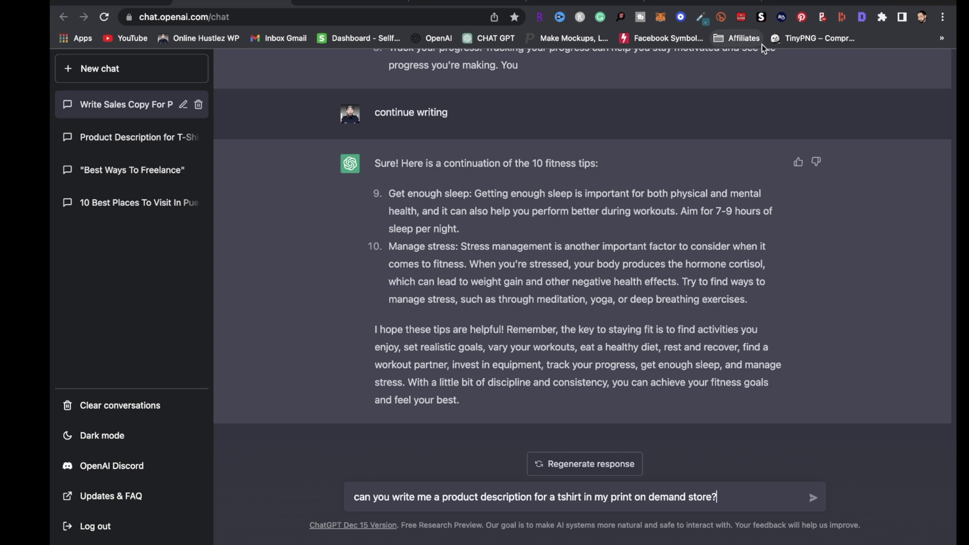
{"action": "key", "text": "Return"}
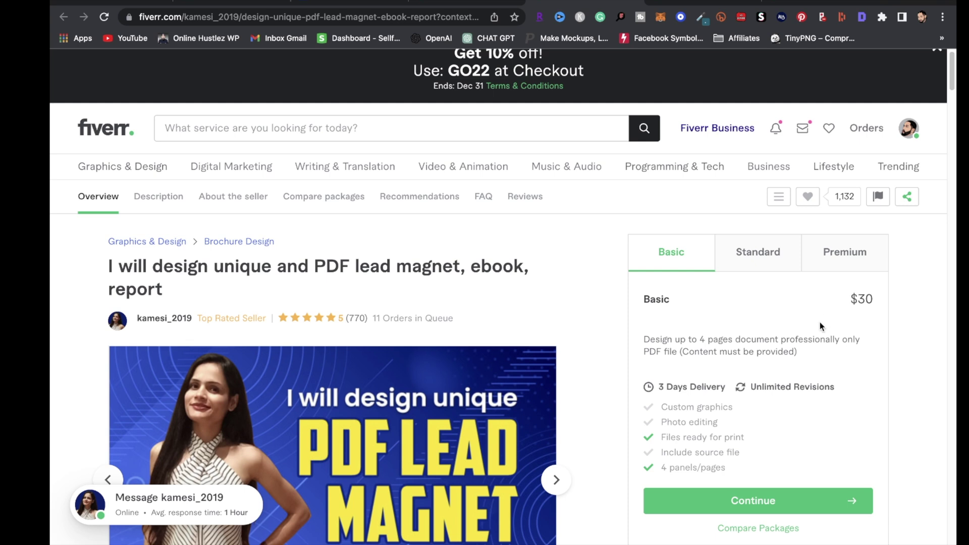
Step: Switch to the Fiverr PDF lead magnet gig and compare its Standard and Basic packages, reviews and description
{"action": "left_click", "coordinate": [785, 259]}
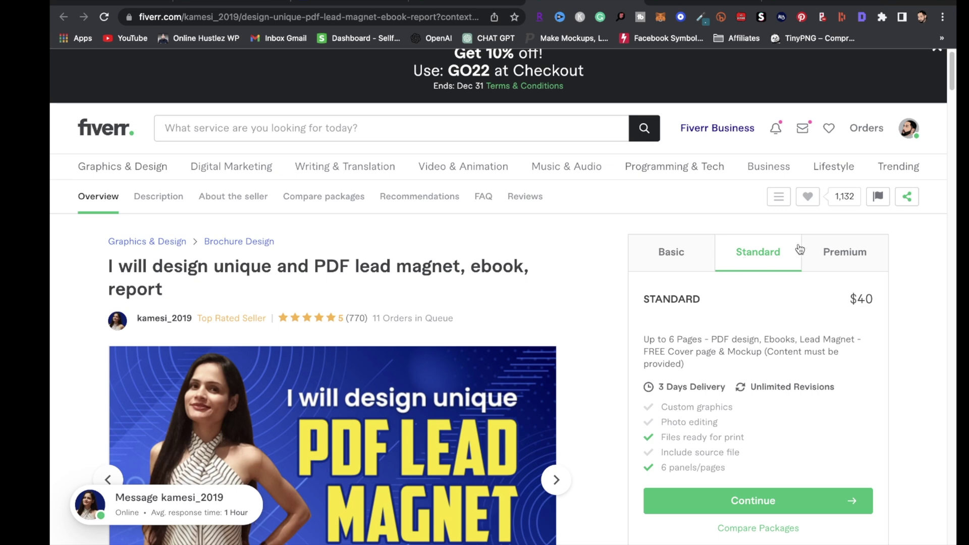
{"action": "scroll", "coordinate": [454, 317], "scroll_direction": "down", "scroll_amount": 3}
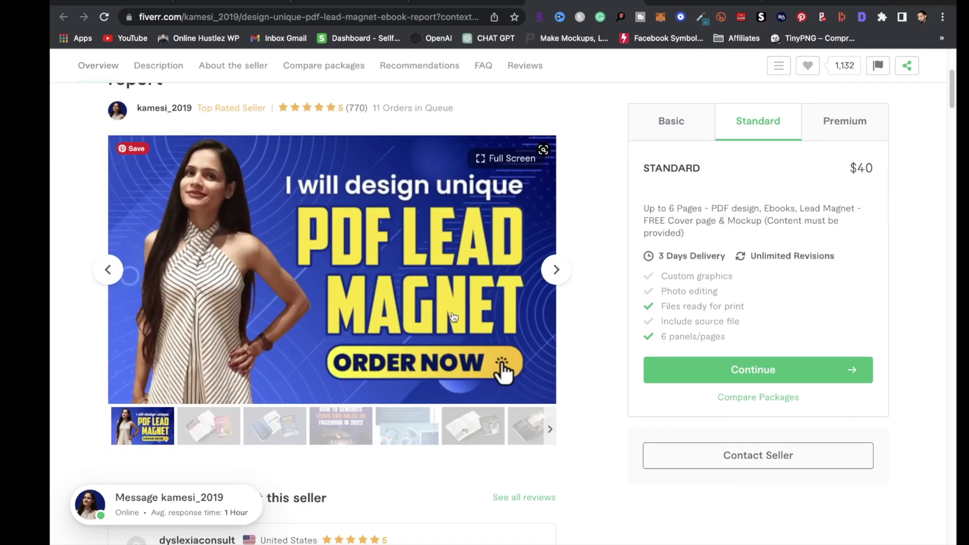
{"action": "scroll", "coordinate": [454, 317], "scroll_direction": "down", "scroll_amount": 6}
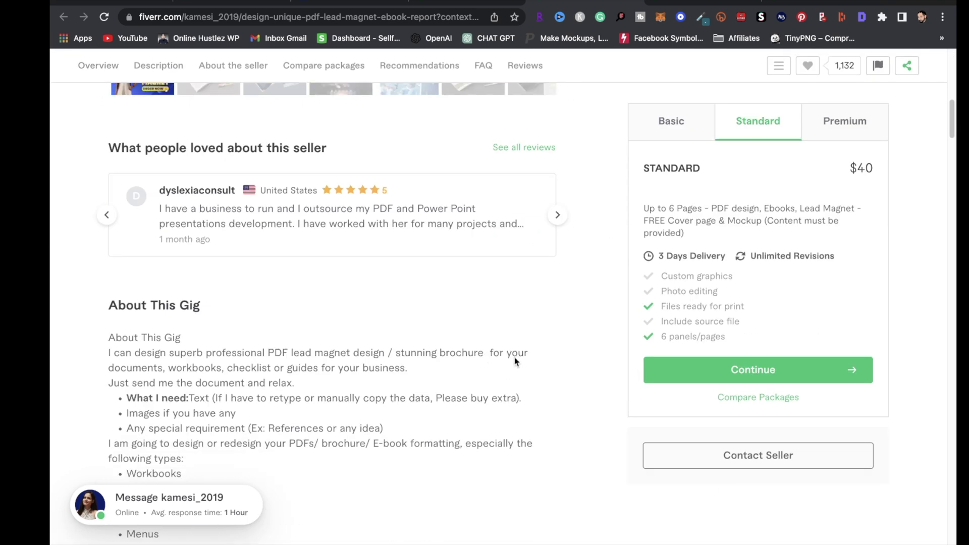
{"action": "scroll", "coordinate": [515, 361], "scroll_direction": "up", "scroll_amount": 9}
{"action": "left_click", "coordinate": [655, 126]}
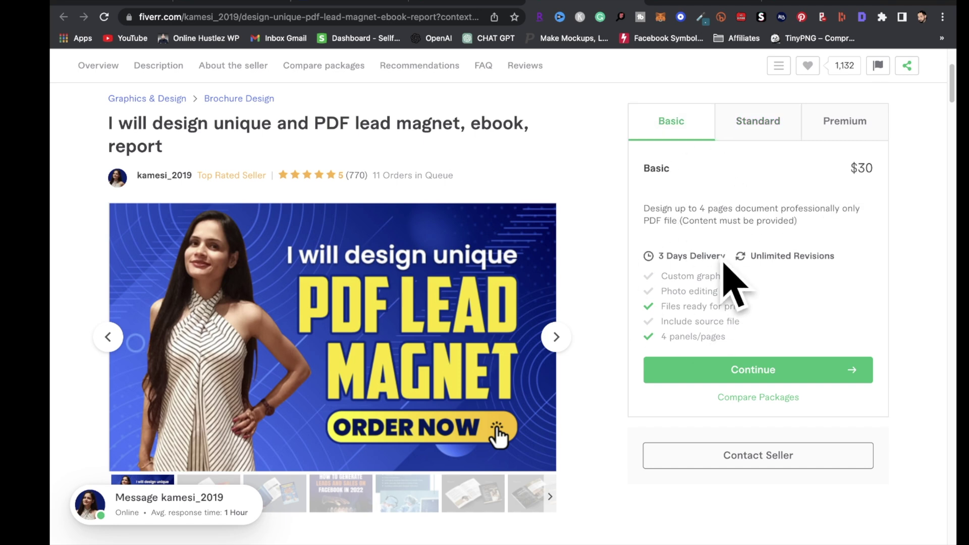
{"action": "scroll", "coordinate": [412, 358], "scroll_direction": "down", "scroll_amount": 2}
{"action": "scroll", "coordinate": [413, 357], "scroll_direction": "down", "scroll_amount": 3}
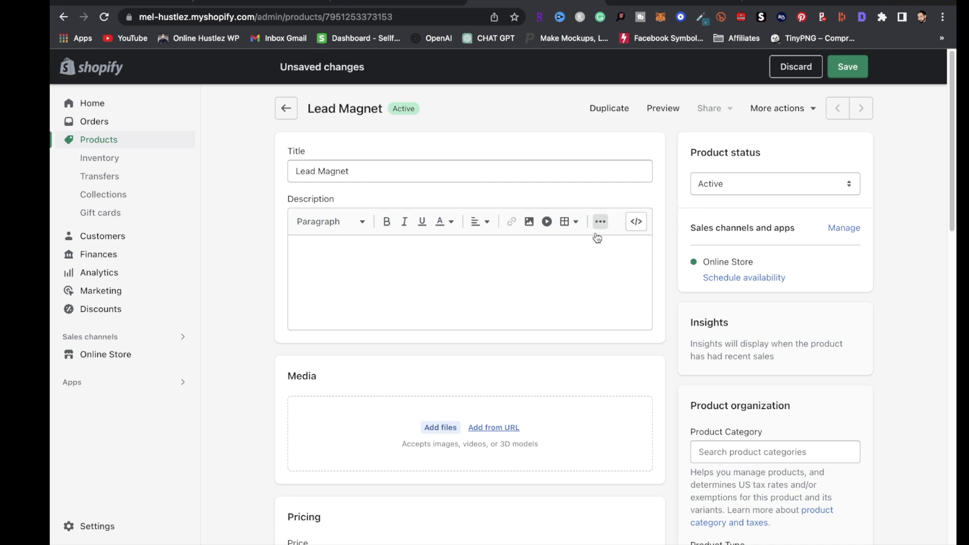
Step: Switch to the Shopify product editor and turn off tax charging for the Lead Magnet product
{"action": "scroll", "coordinate": [562, 253], "scroll_direction": "down", "scroll_amount": 1}
{"action": "scroll", "coordinate": [525, 268], "scroll_direction": "up", "scroll_amount": 1}
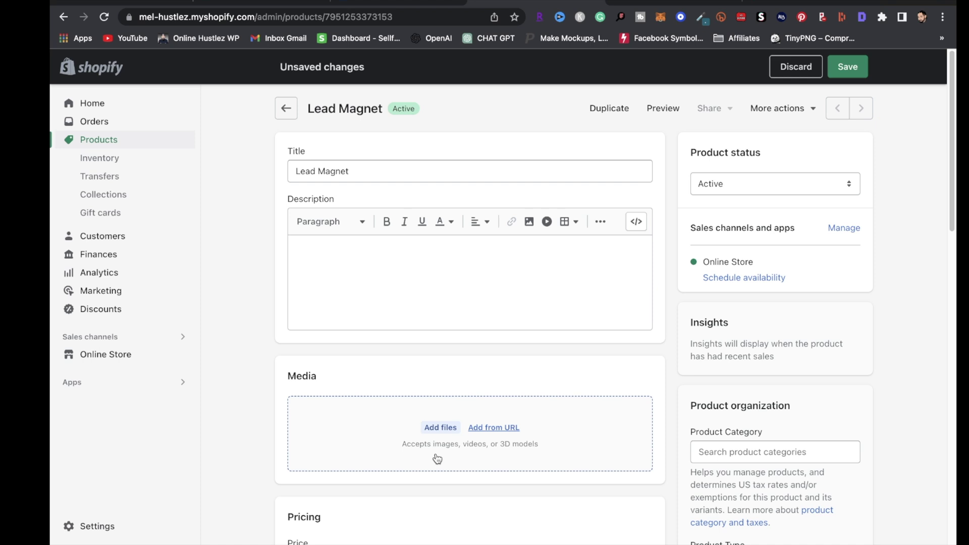
{"action": "scroll", "coordinate": [437, 458], "scroll_direction": "down", "scroll_amount": 4}
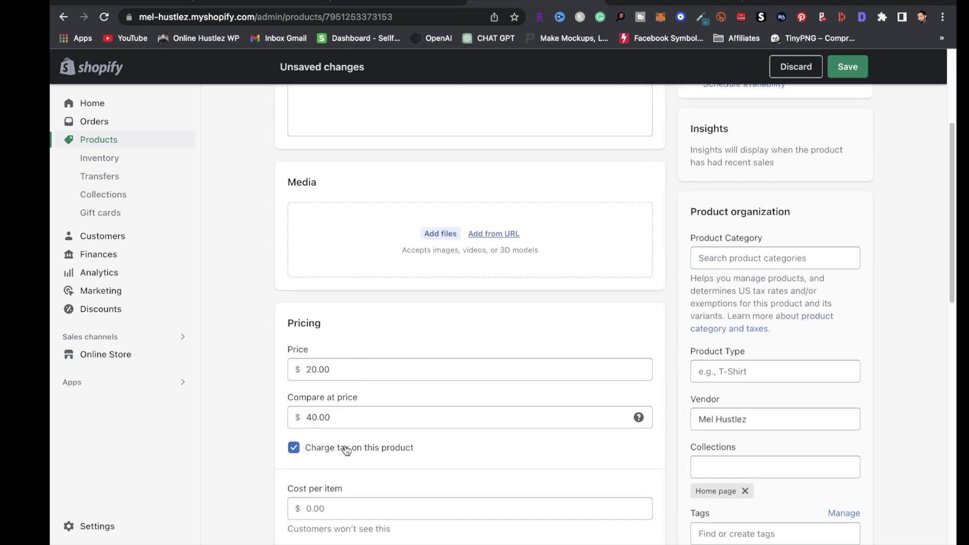
{"action": "left_click", "coordinate": [294, 451]}
{"action": "scroll", "coordinate": [380, 425], "scroll_direction": "down", "scroll_amount": 3}
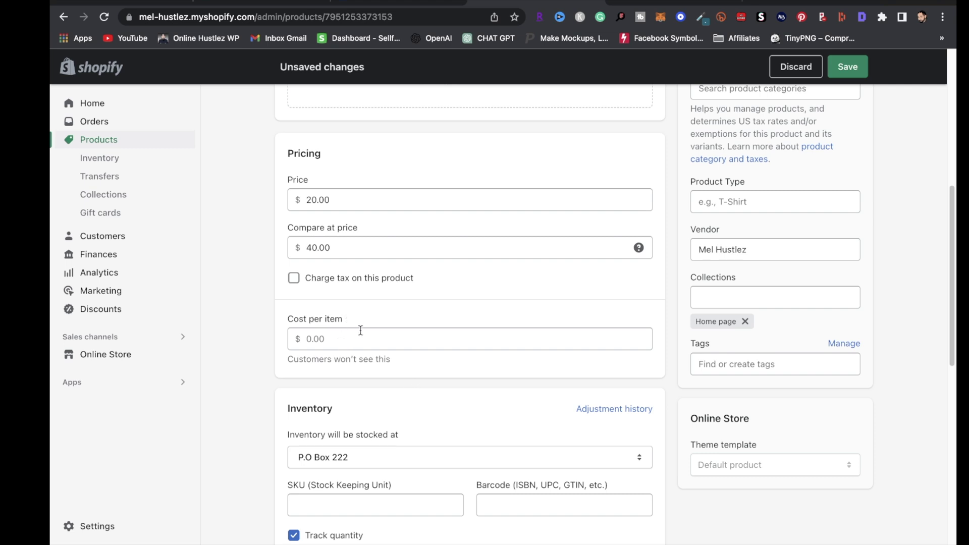
{"action": "scroll", "coordinate": [381, 392], "scroll_direction": "down", "scroll_amount": 3}
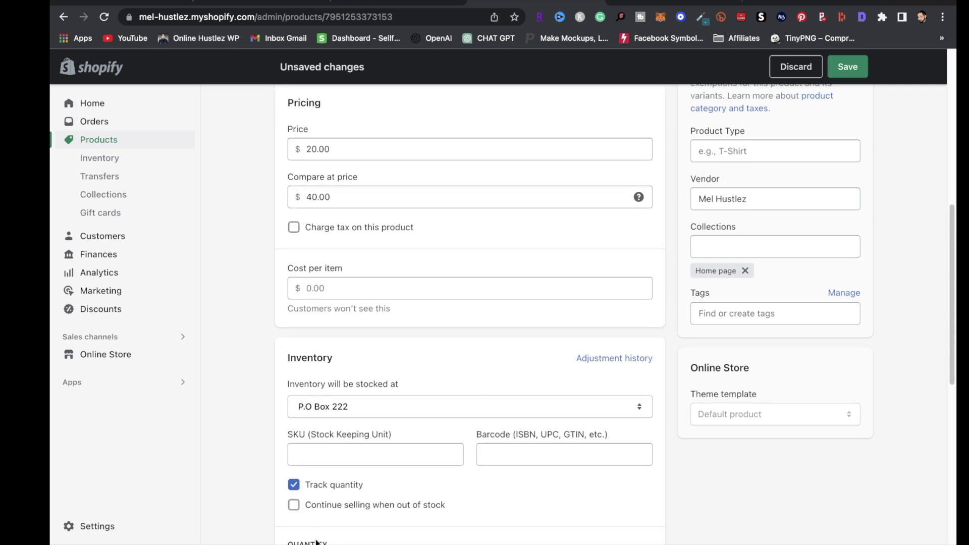
Step: Turn off quantity tracking for the Lead Magnet product, review the remaining settings and save the product
{"action": "left_click", "coordinate": [293, 372]}
{"action": "scroll", "coordinate": [317, 354], "scroll_direction": "down", "scroll_amount": 3}
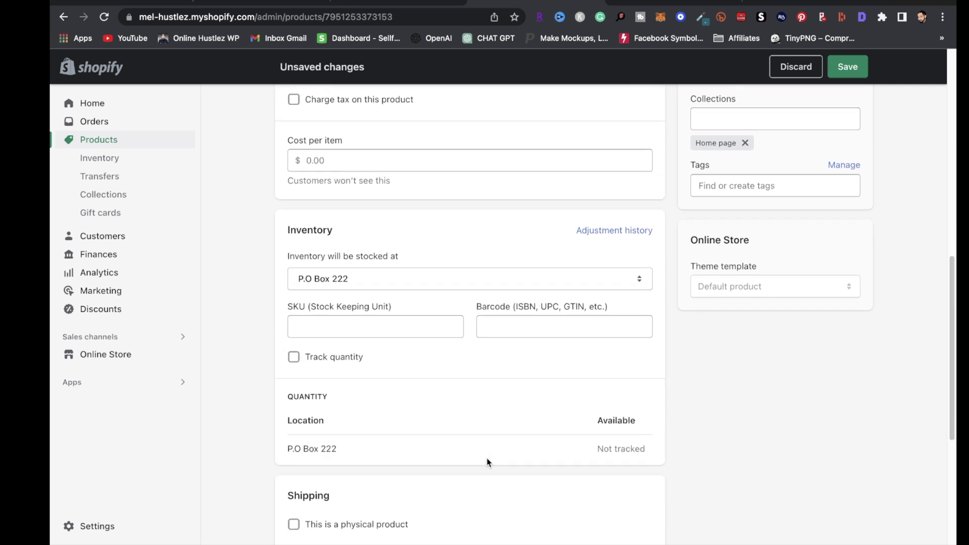
{"action": "scroll", "coordinate": [413, 440], "scroll_direction": "down", "scroll_amount": 2}
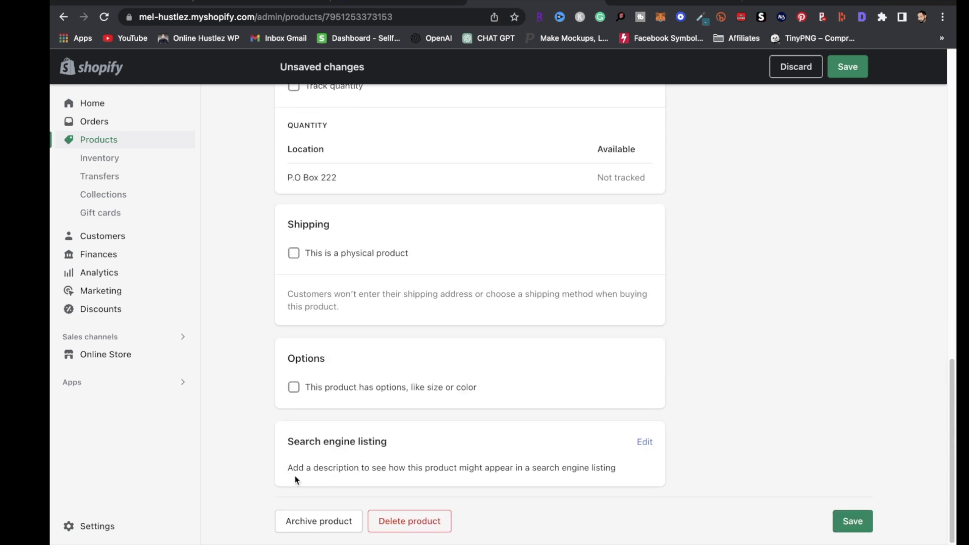
{"action": "scroll", "coordinate": [484, 523], "scroll_direction": "up", "scroll_amount": 7}
{"action": "scroll", "coordinate": [517, 513], "scroll_direction": "down", "scroll_amount": 7}
{"action": "scroll", "coordinate": [472, 459], "scroll_direction": "up", "scroll_amount": 14}
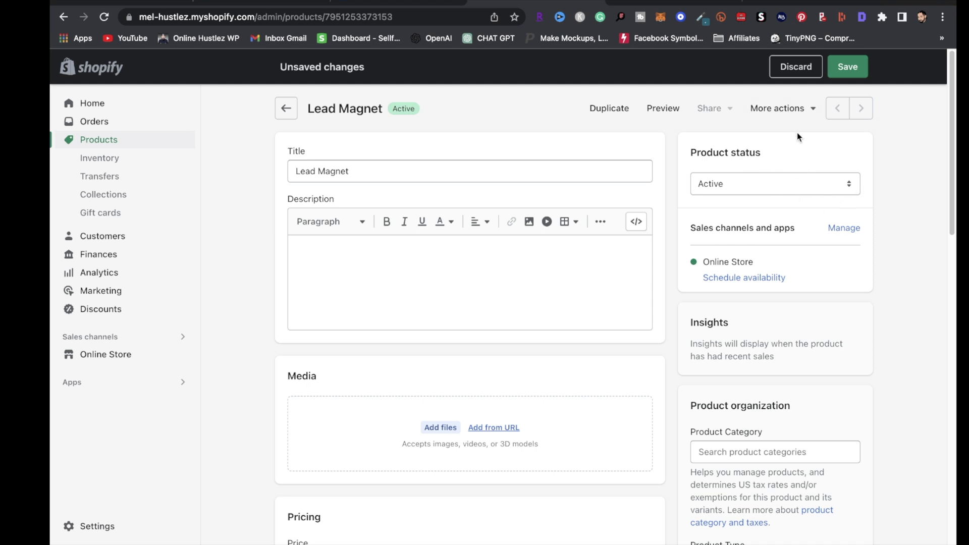
{"action": "left_click", "coordinate": [841, 68]}
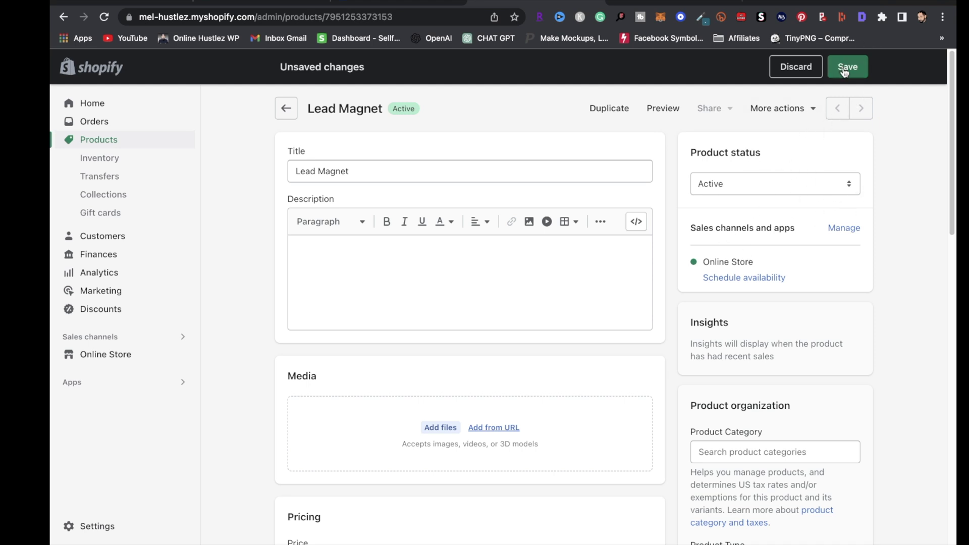
Step: Open the Variant Option Product Options app from the store's installed apps and choose the Lead Magnet product for adding options
{"action": "left_click", "coordinate": [91, 141]}
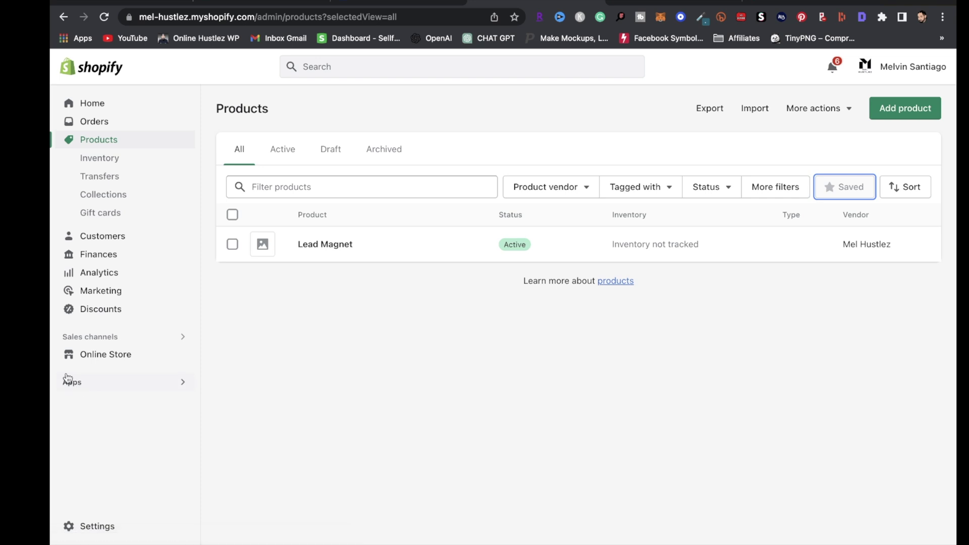
{"action": "left_click", "coordinate": [68, 392]}
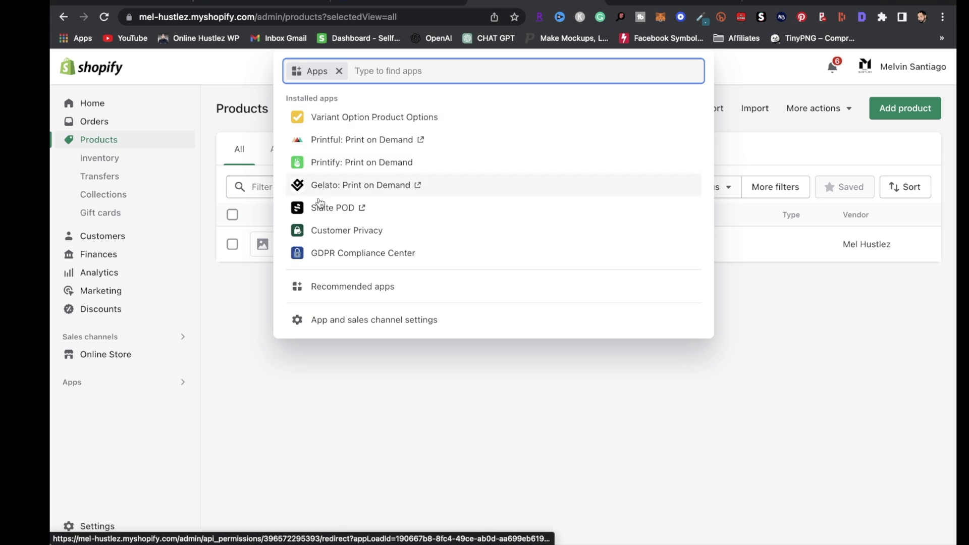
{"action": "left_click", "coordinate": [371, 120]}
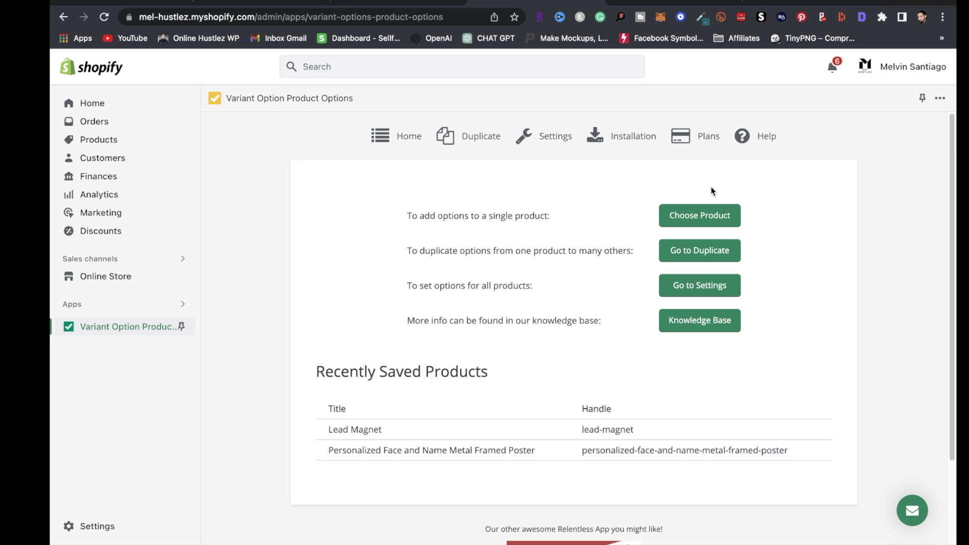
{"action": "left_click", "coordinate": [707, 211]}
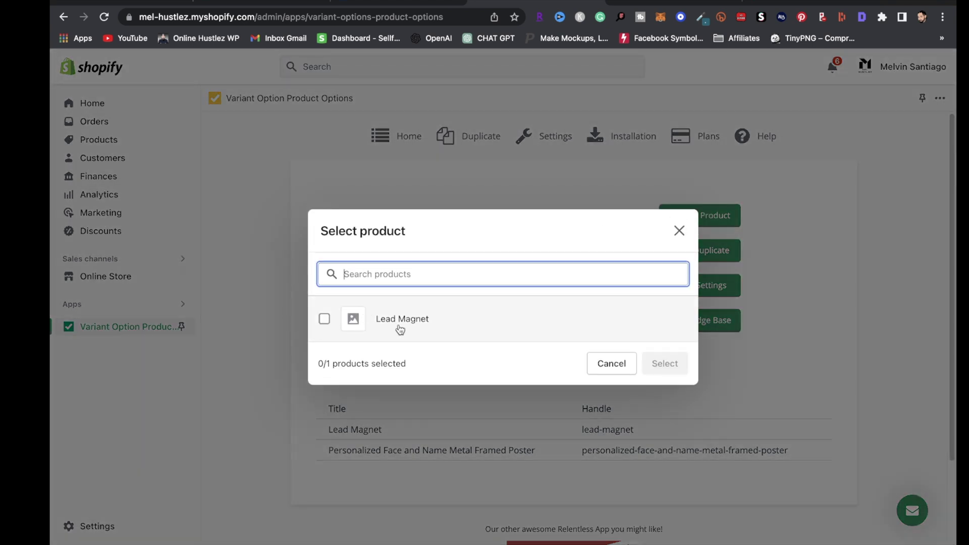
{"action": "left_click", "coordinate": [324, 320]}
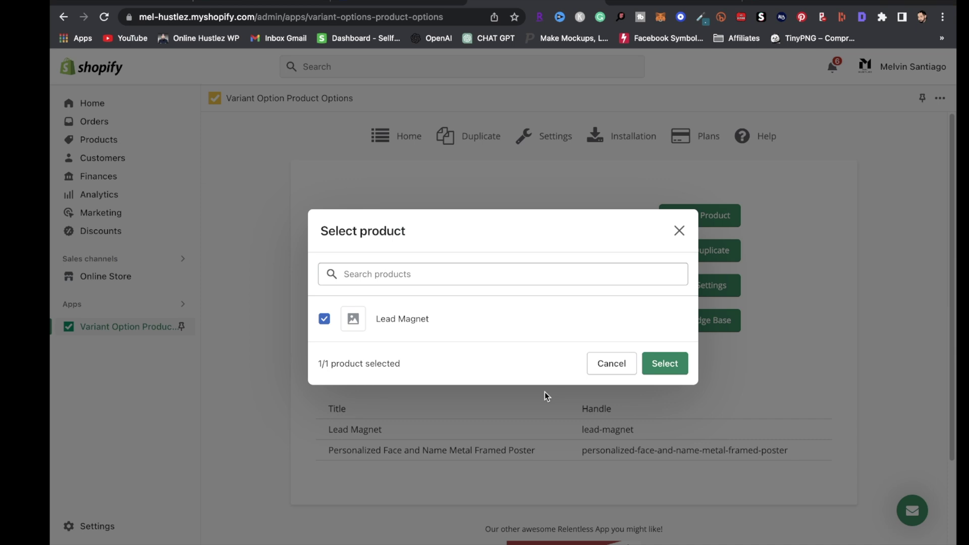
{"action": "left_click", "coordinate": [662, 364]}
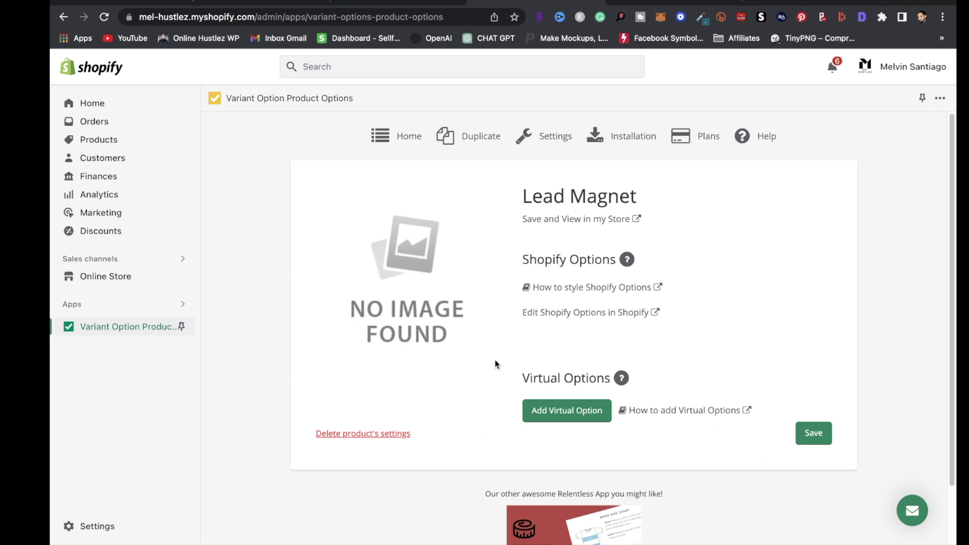
Step: Add a virtual option titled "Service Details" of type Long Text to the Lead Magnet product
{"action": "left_click", "coordinate": [574, 418]}
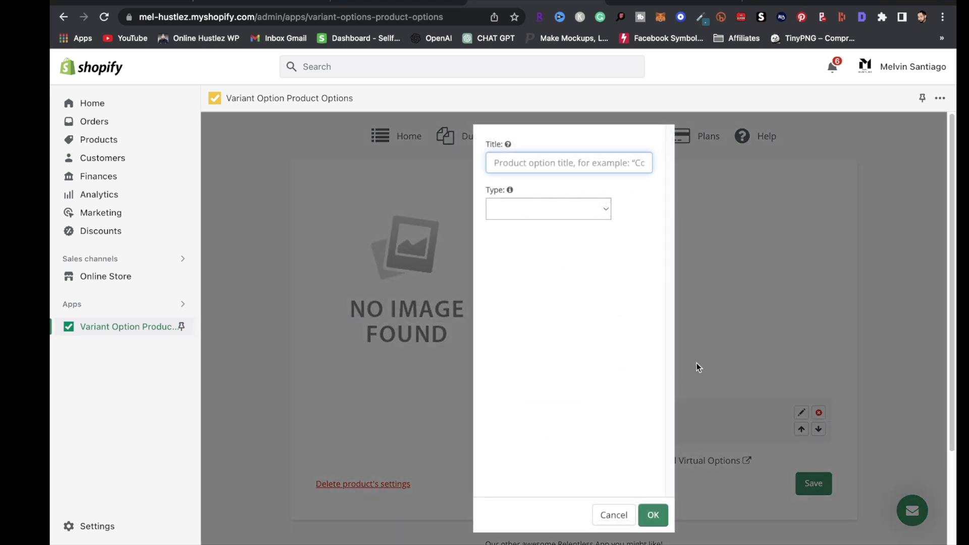
{"action": "left_click", "coordinate": [515, 161]}
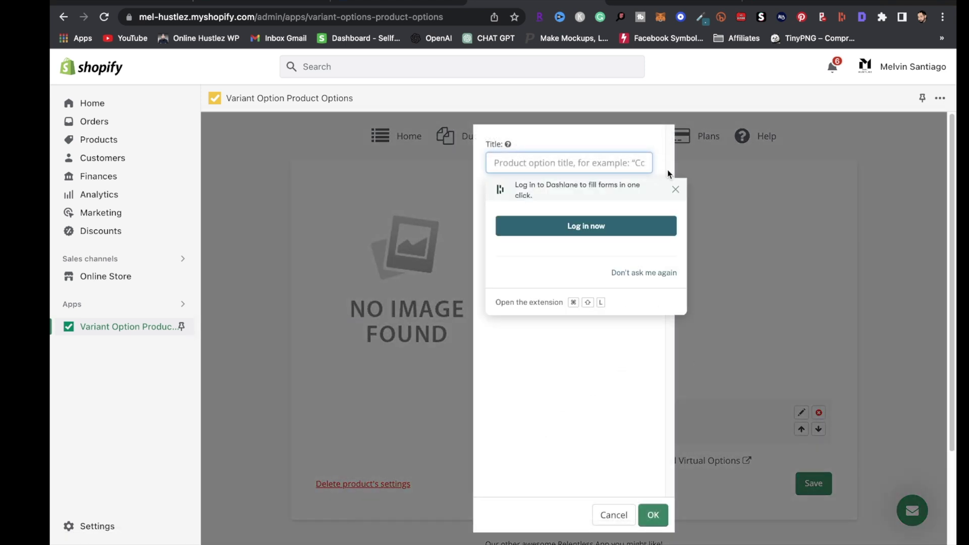
{"action": "key", "text": "Escape"}
{"action": "type", "text": "Service Details"}
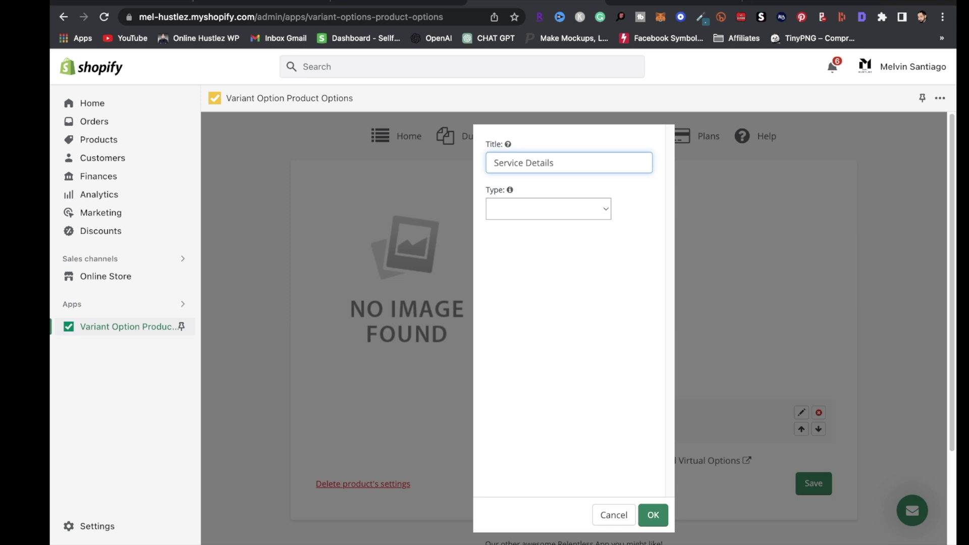
{"action": "left_click", "coordinate": [600, 218]}
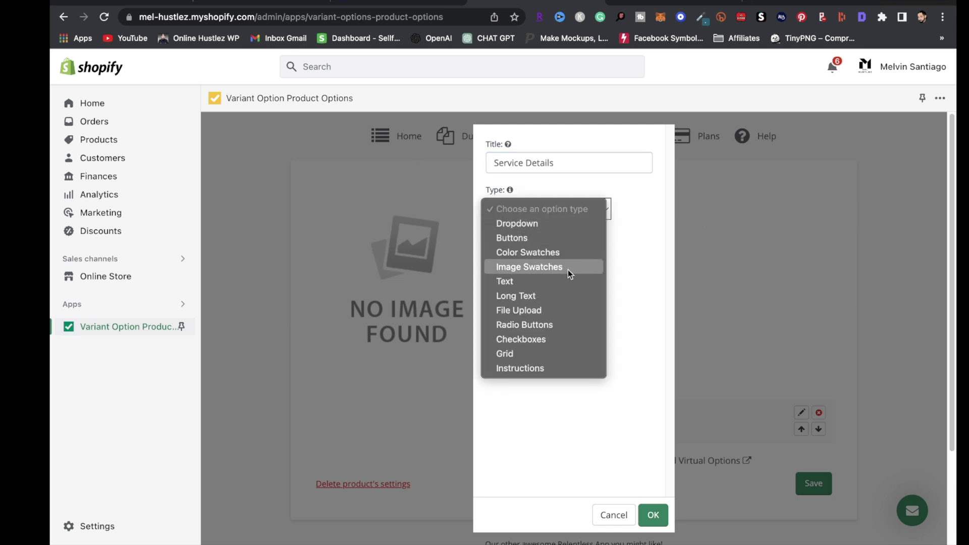
{"action": "left_click", "coordinate": [522, 295]}
Step: Make the Service Details option required with a maximum length of 1000, and save the product's options
{"action": "left_click", "coordinate": [490, 237]}
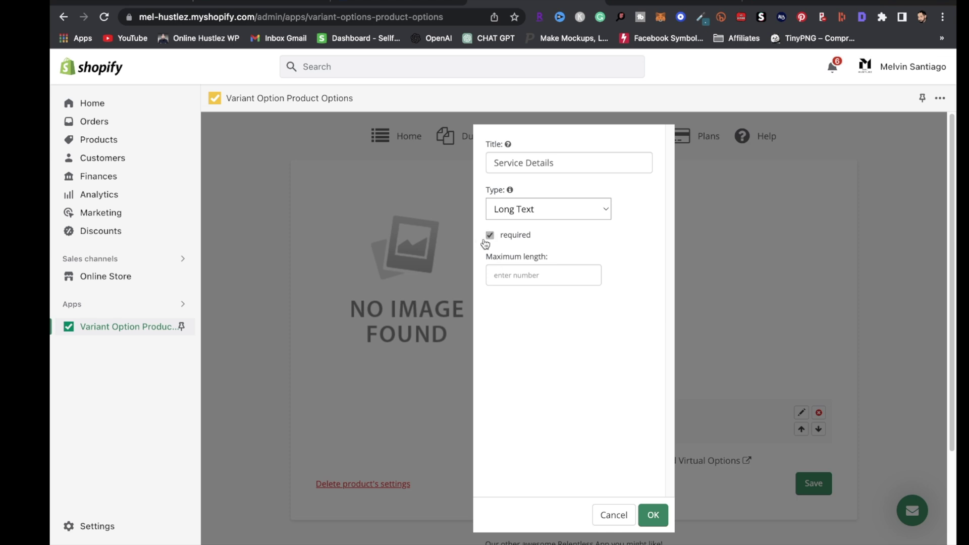
{"action": "left_click", "coordinate": [542, 269]}
{"action": "type", "text": "1000"}
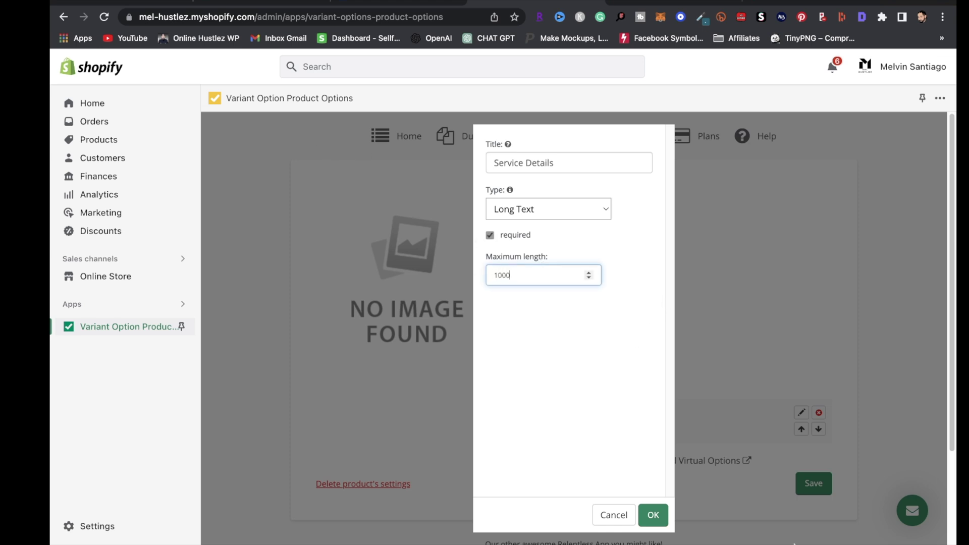
{"action": "left_click", "coordinate": [662, 515]}
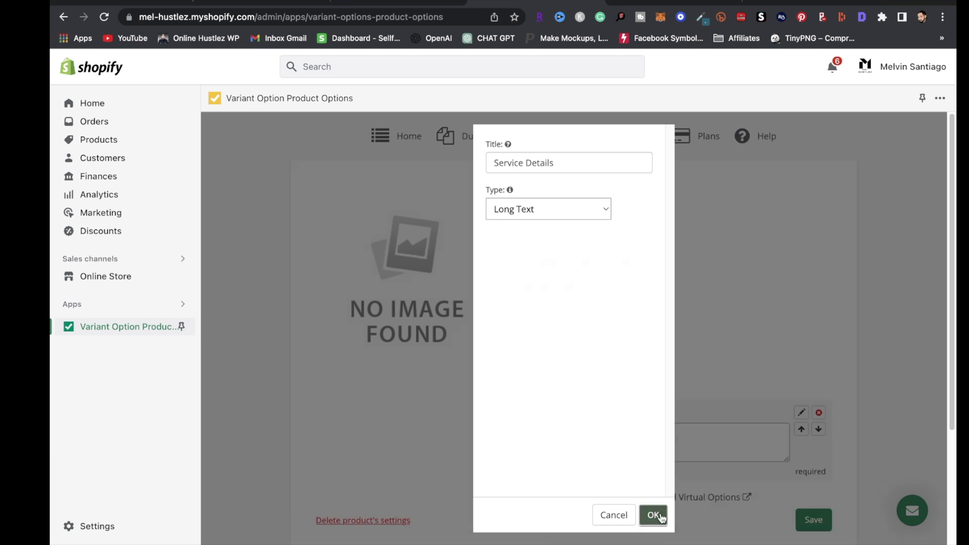
{"action": "scroll", "coordinate": [659, 387], "scroll_direction": "down", "scroll_amount": 2}
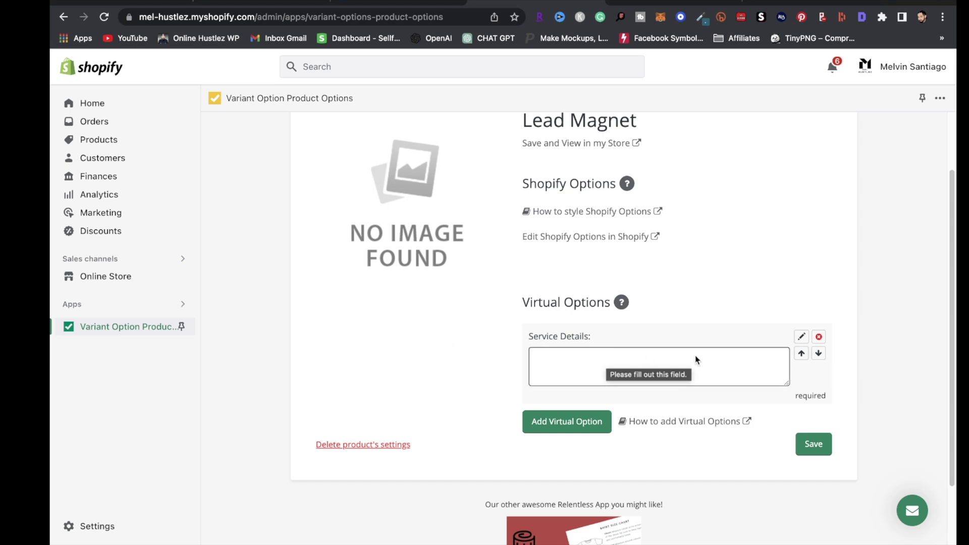
{"action": "left_click", "coordinate": [814, 444]}
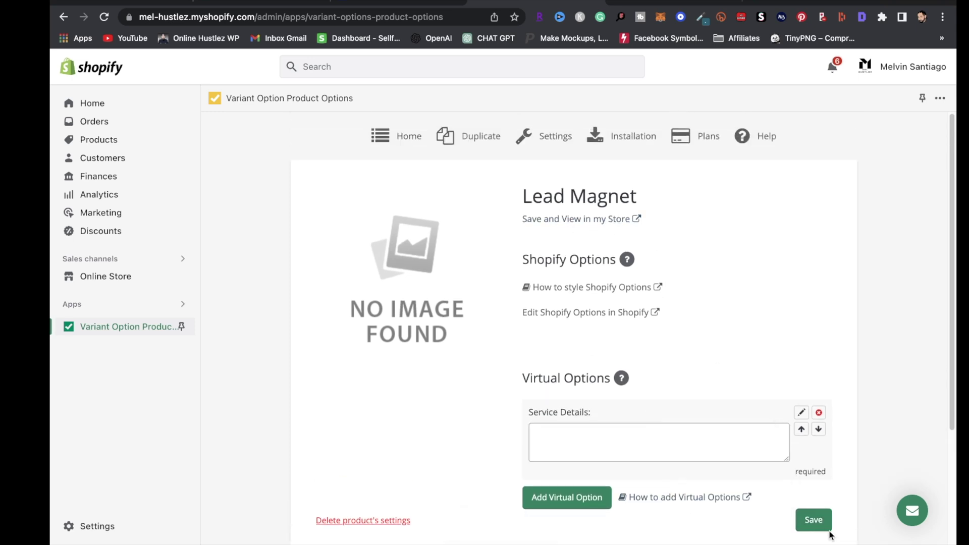
Step: View the Lead Magnet product in the store and enter "i would like a lead magnet on 10 best fitness tips" as its Service Details
{"action": "left_click", "coordinate": [570, 220]}
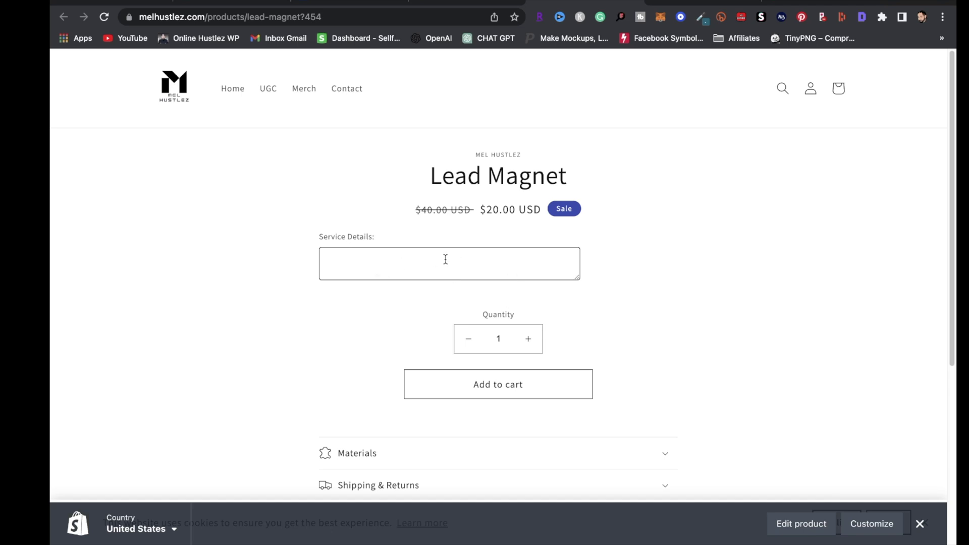
{"action": "left_click", "coordinate": [360, 258]}
{"action": "type", "text": "i would like a lead magnet on 10 best fitness tips"}
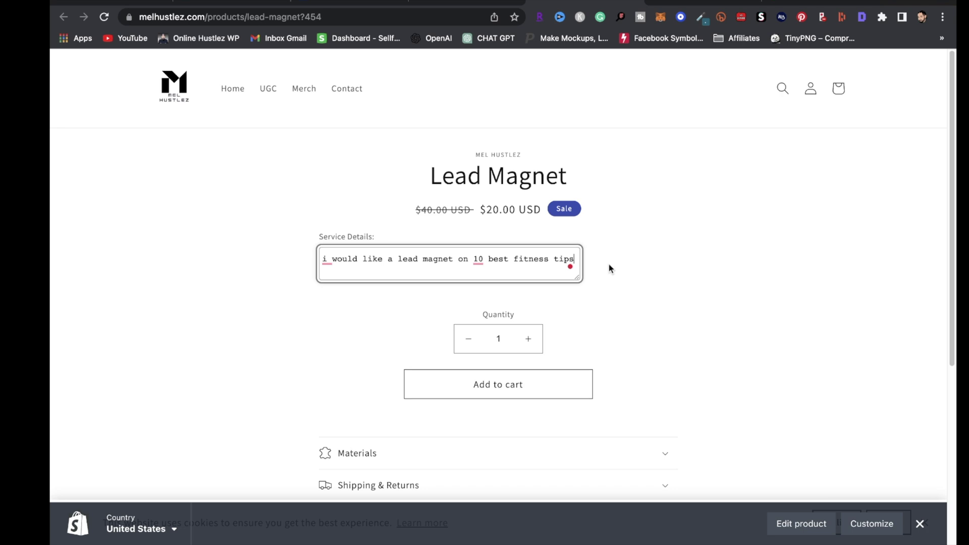
Step: Check the Shopify admin's Orders page, where customer requests arrive, and compare it with the Service Details on the storefront page
{"action": "left_click", "coordinate": [448, 2]}
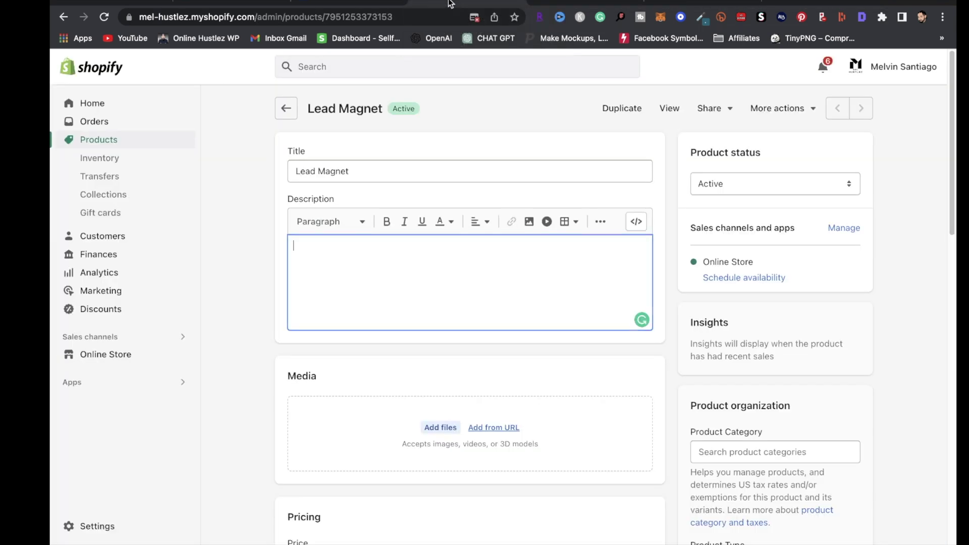
{"action": "left_click", "coordinate": [109, 127]}
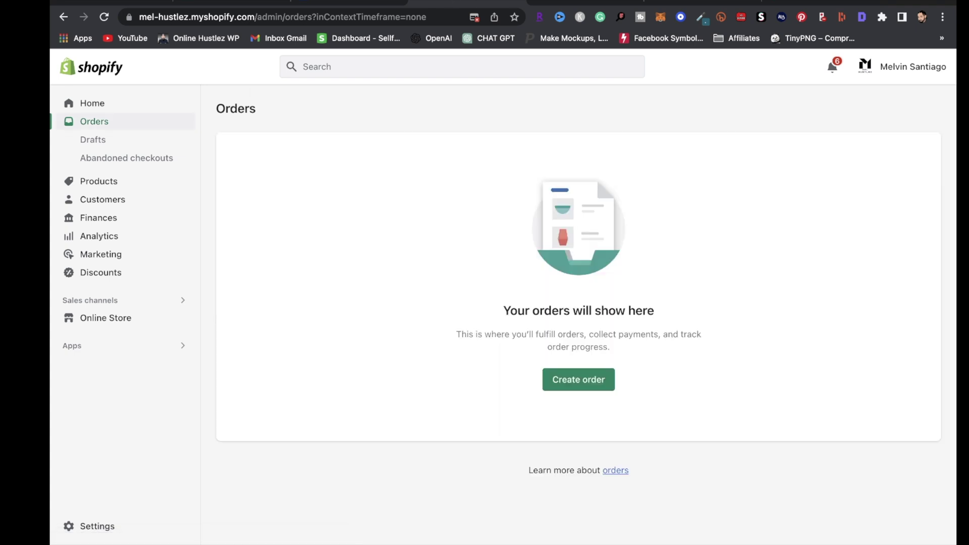
{"action": "left_click", "coordinate": [554, 1]}
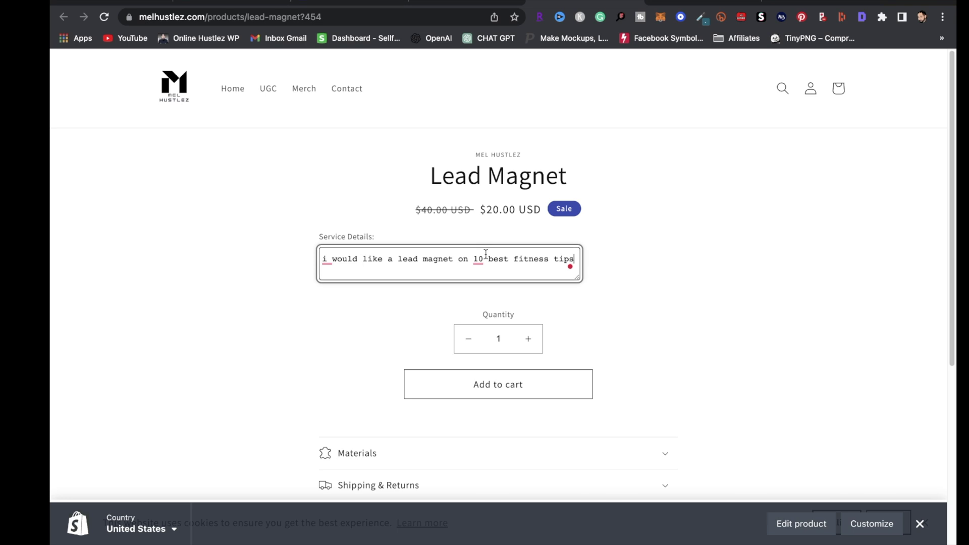
{"action": "left_click", "coordinate": [457, 2]}
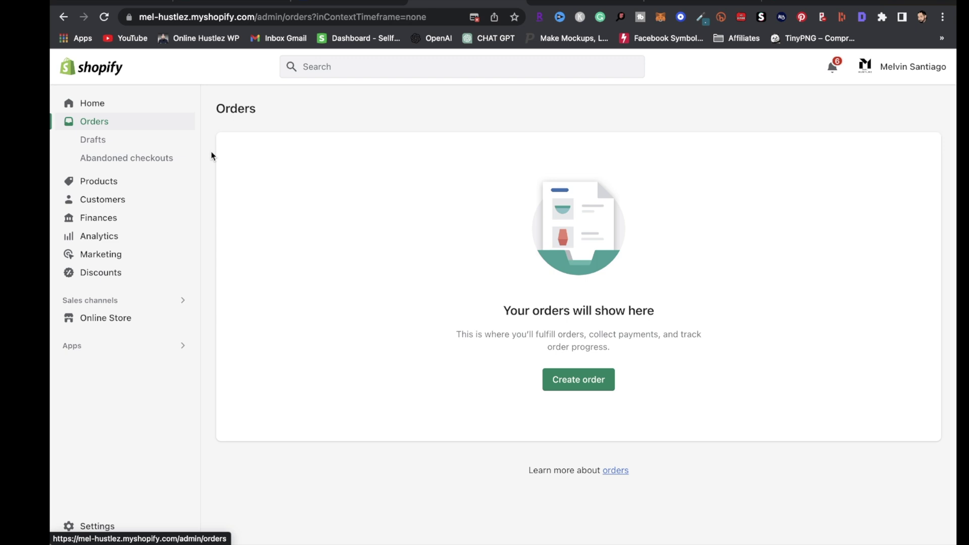
Step: Reopen the Lead Magnet product in the Shopify admin and place the cursor in its title
{"action": "left_click", "coordinate": [118, 183]}
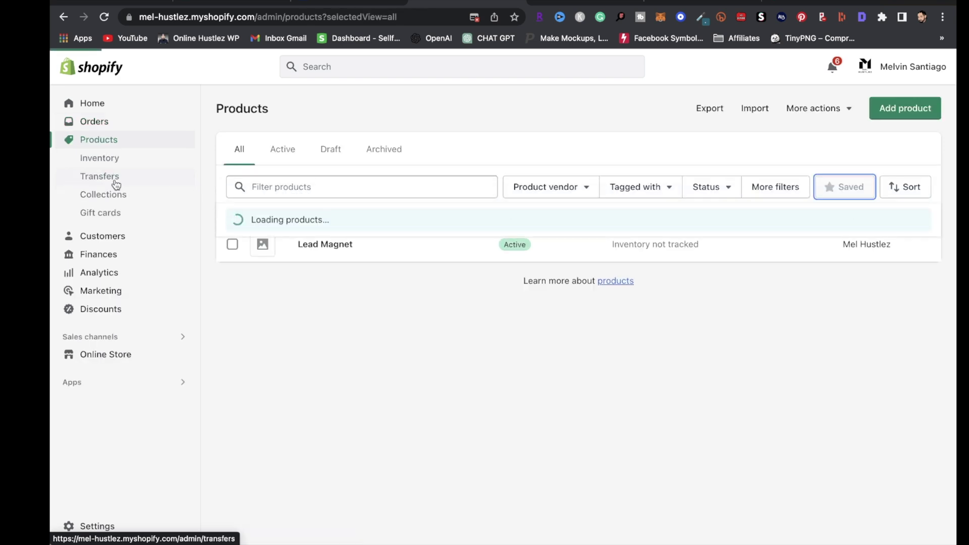
{"action": "left_click", "coordinate": [317, 247]}
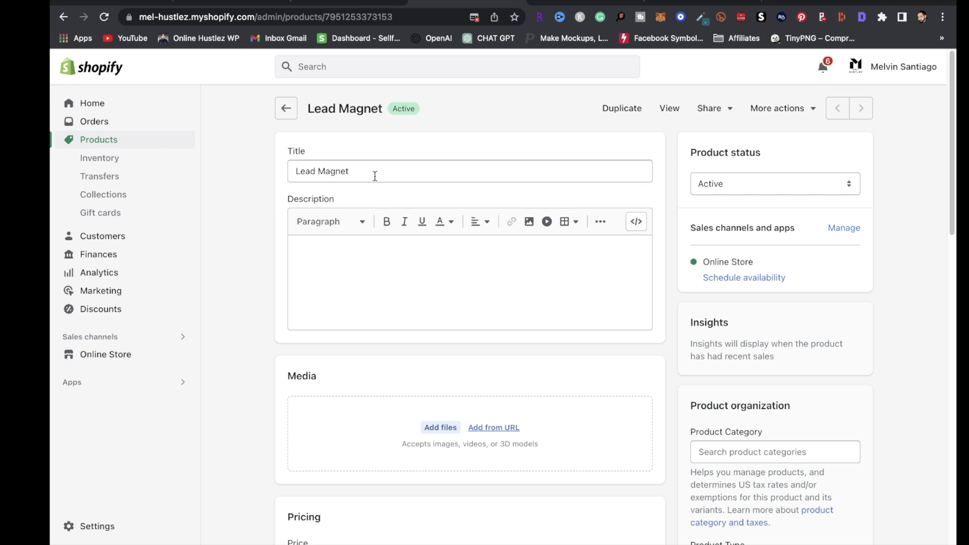
{"action": "left_click", "coordinate": [359, 169]}
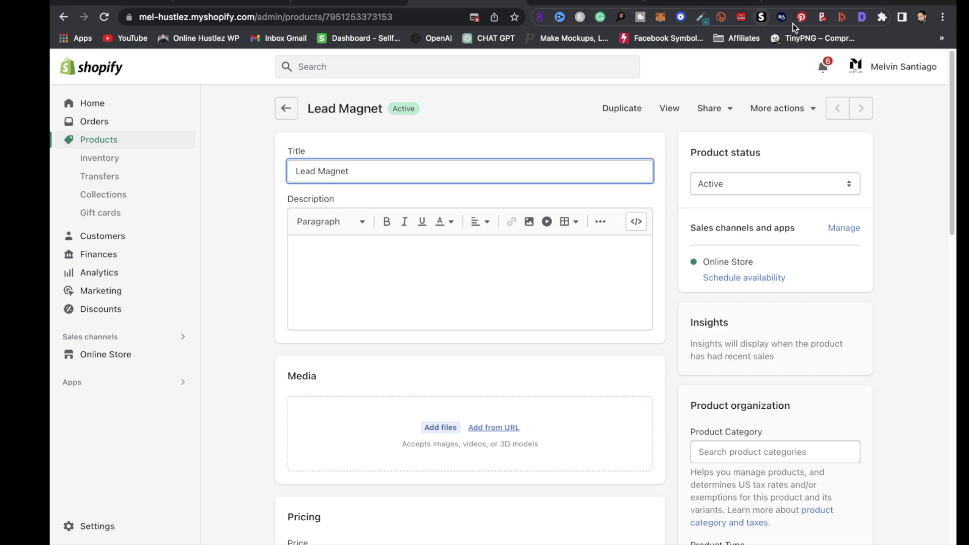
Step: Review the title and client work on the Fiverr PDF lead magnet gig, and return to the Shopify product's empty description
{"action": "mouse_move", "coordinate": [818, 2]}
{"action": "left_click", "coordinate": [814, 27]}
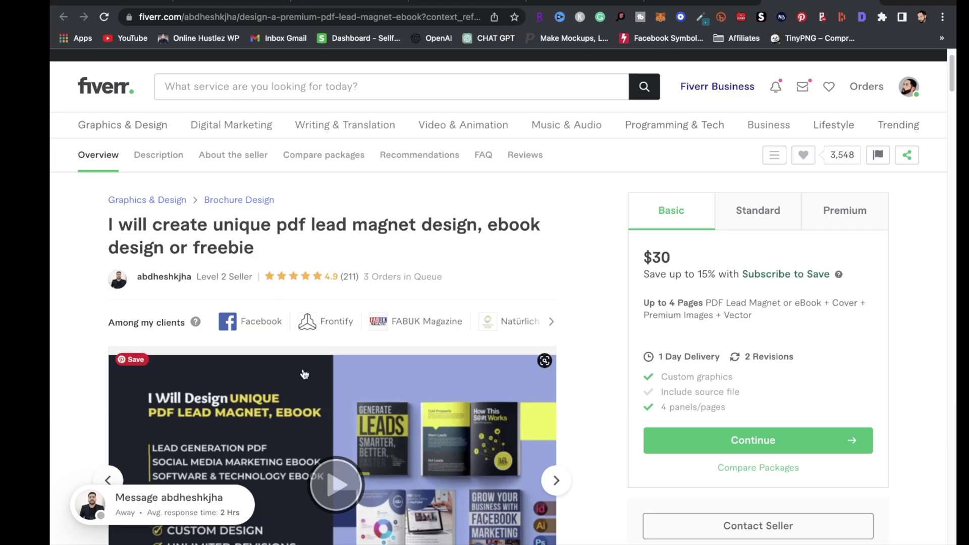
{"action": "mouse_move", "coordinate": [337, 321]}
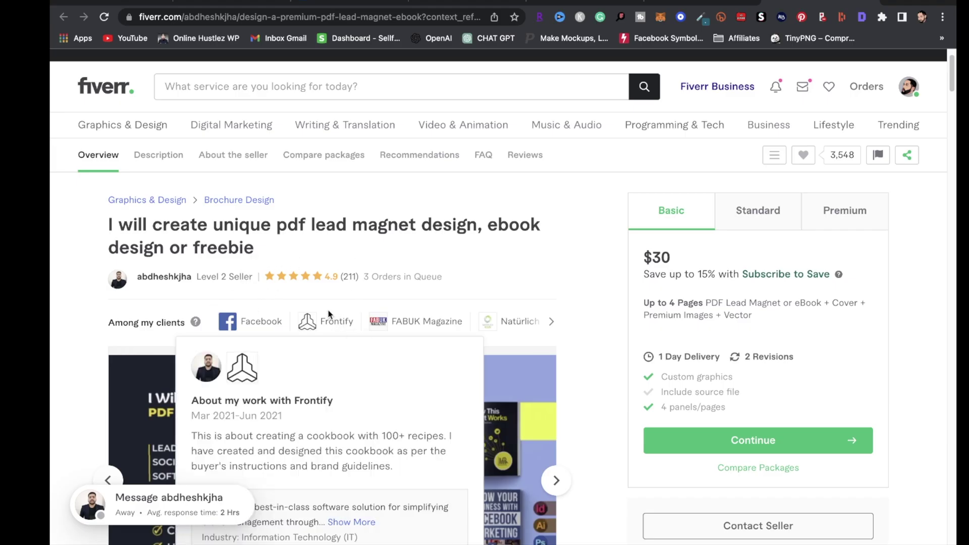
{"action": "left_click", "coordinate": [471, 1]}
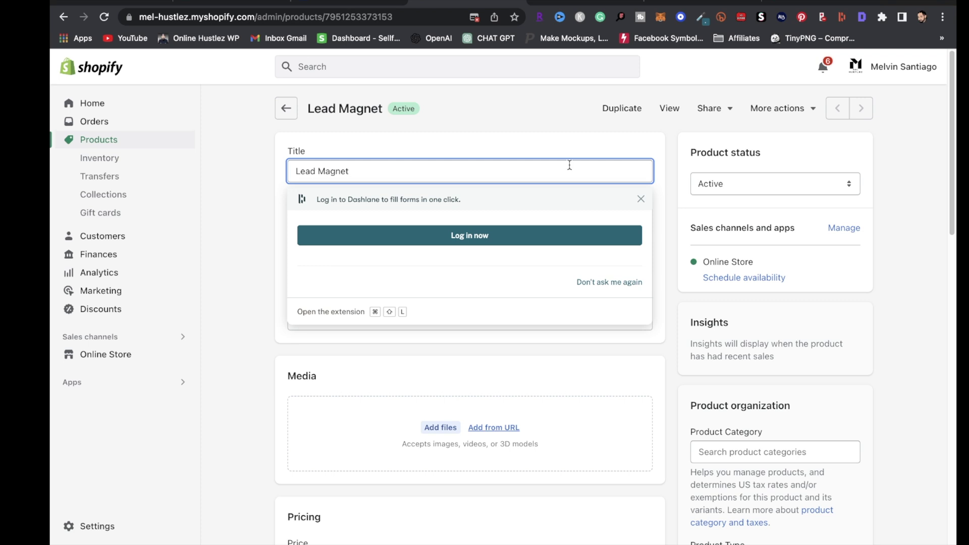
{"action": "left_click", "coordinate": [641, 199]}
{"action": "left_click", "coordinate": [334, 289]}
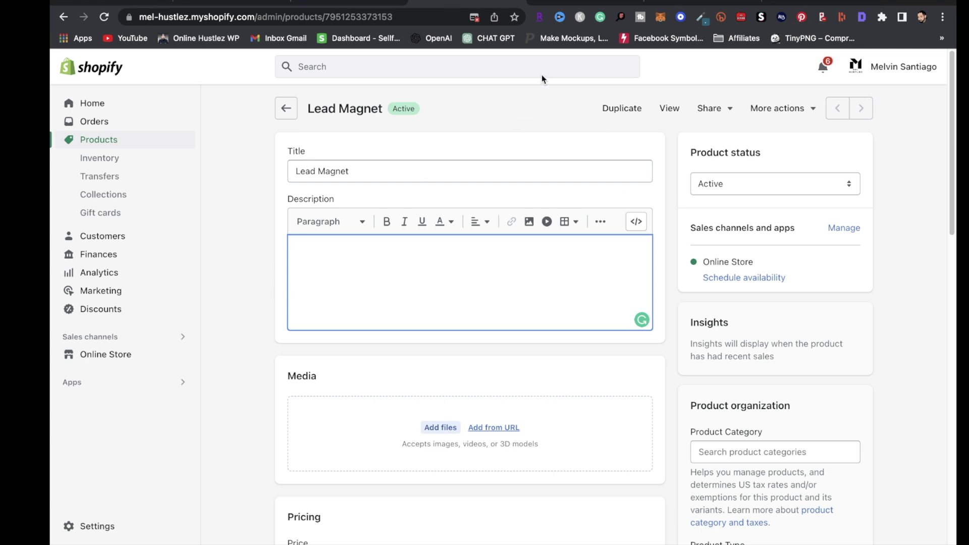
Step: Switch to the Beacons website's home page
{"action": "key", "text": "ctrl+super+f"}
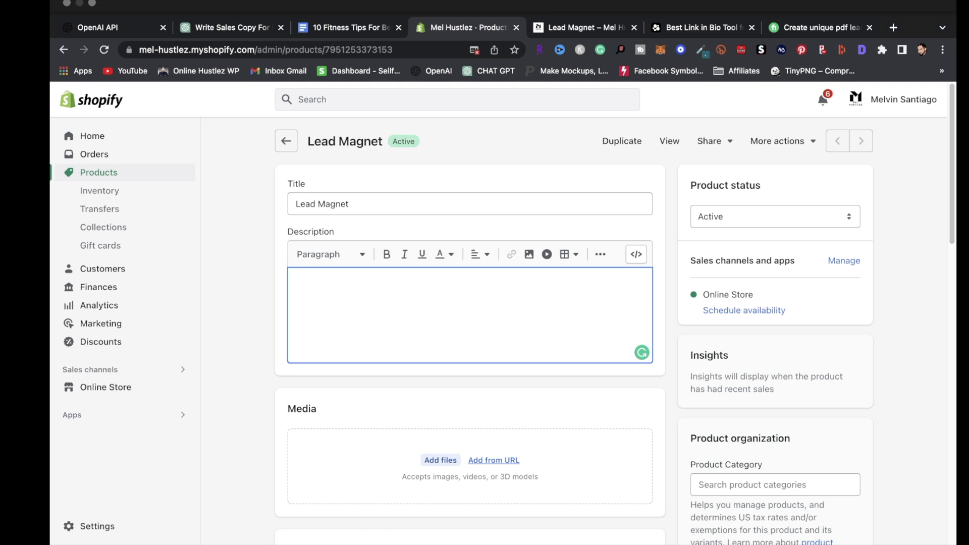
{"action": "left_click", "coordinate": [706, 27]}
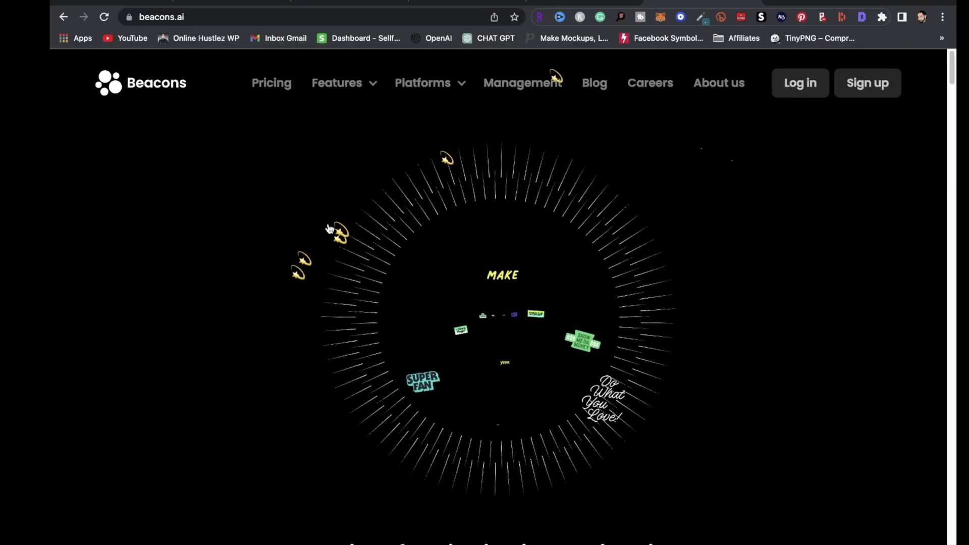